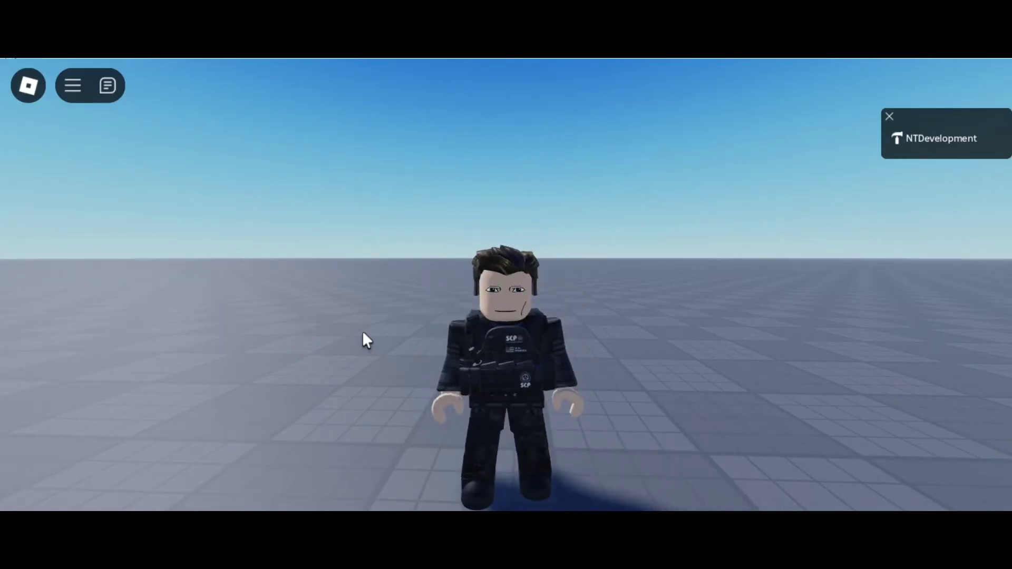
{"action": "key", "text": "w"}
{"action": "key", "text": "a"}
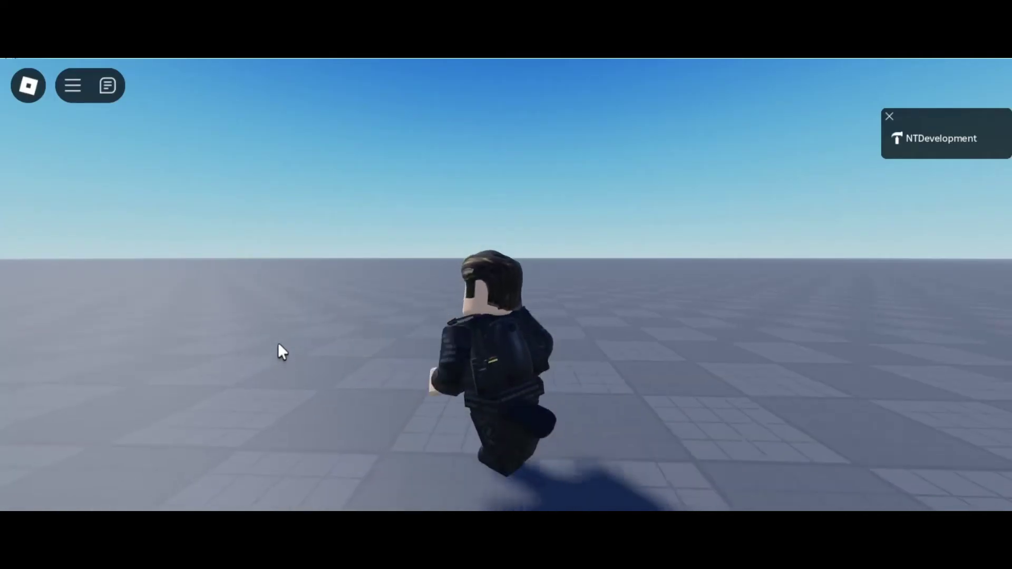
{"action": "right_click_drag", "start_coordinate": [279, 343], "coordinate": [279, 343]}
{"action": "key", "text": "w"}
{"action": "key", "text": "w"}
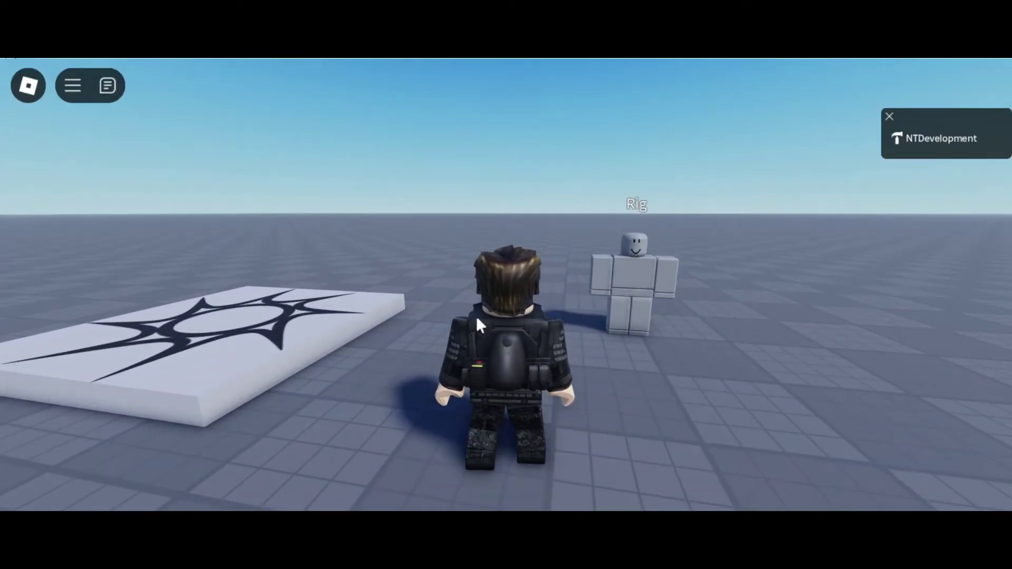
{"action": "key", "text": "space"}
{"action": "key", "text": "w"}
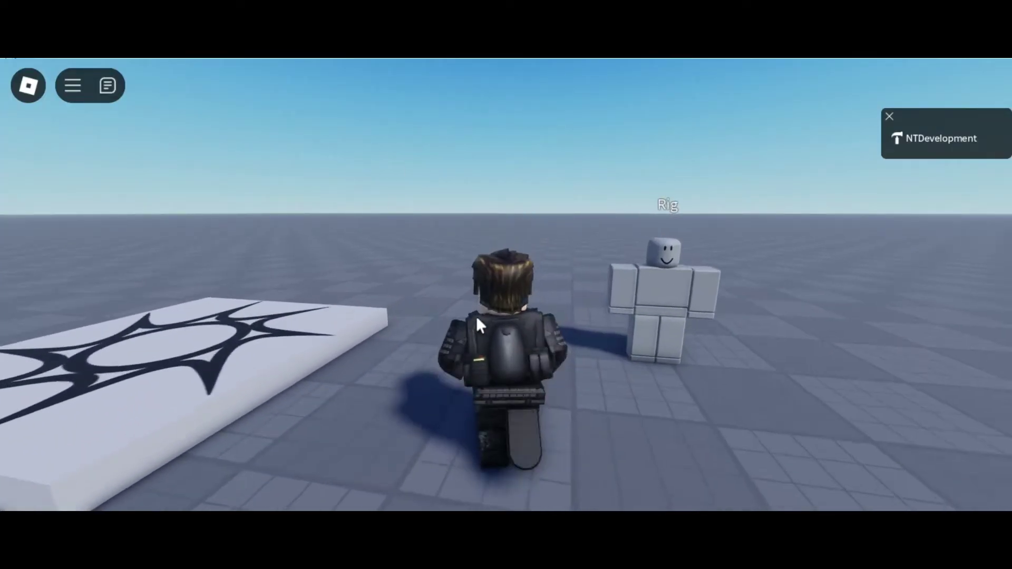
{"action": "key", "text": "s"}
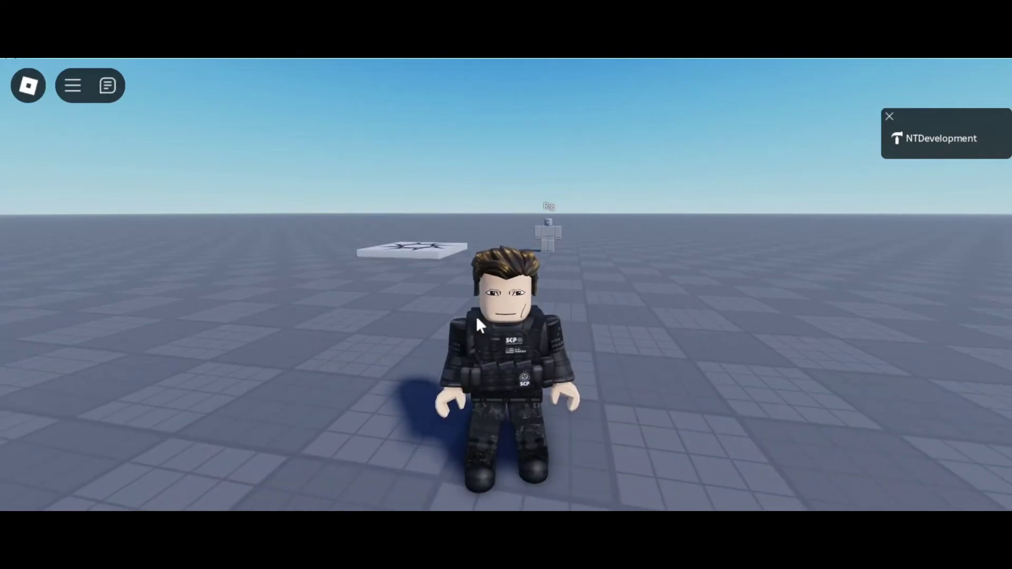
{"action": "key", "text": "w"}
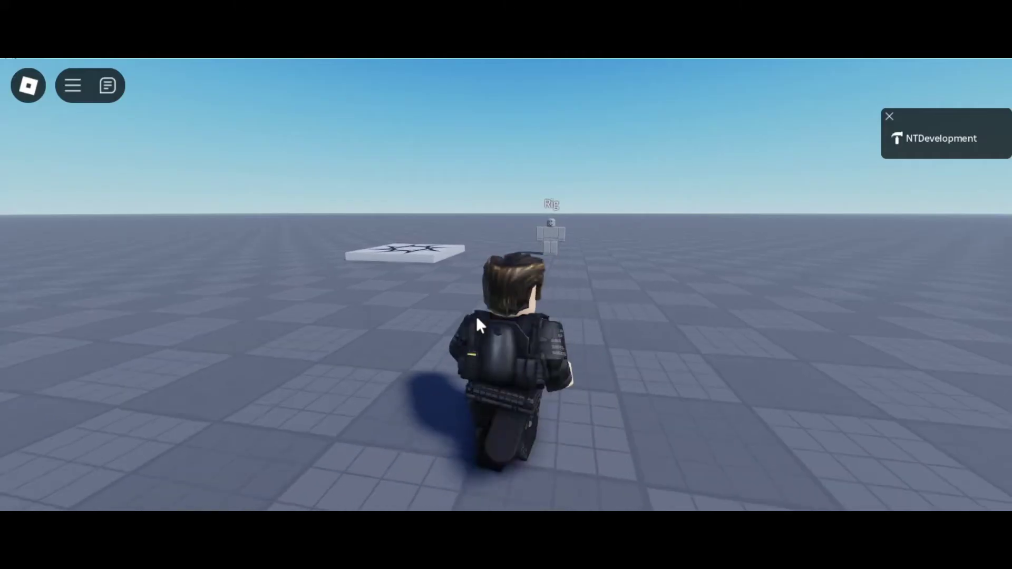
{"action": "key", "text": "space"}
{"action": "key", "text": "d"}
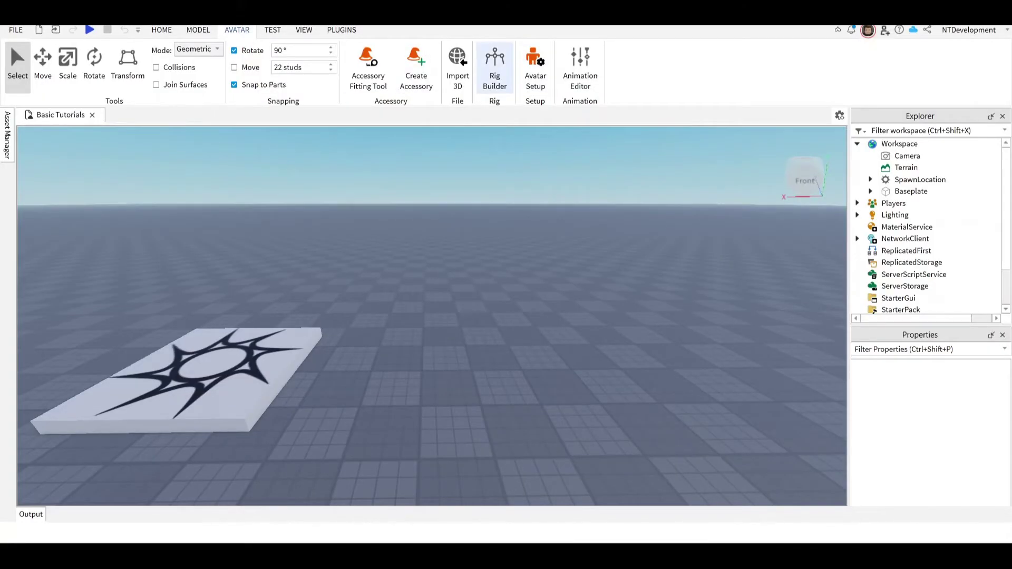
Step: Generate an R15 rig with the masculine body shape as a Block Avatar in the workspace
{"action": "left_click", "coordinate": [494, 68]}
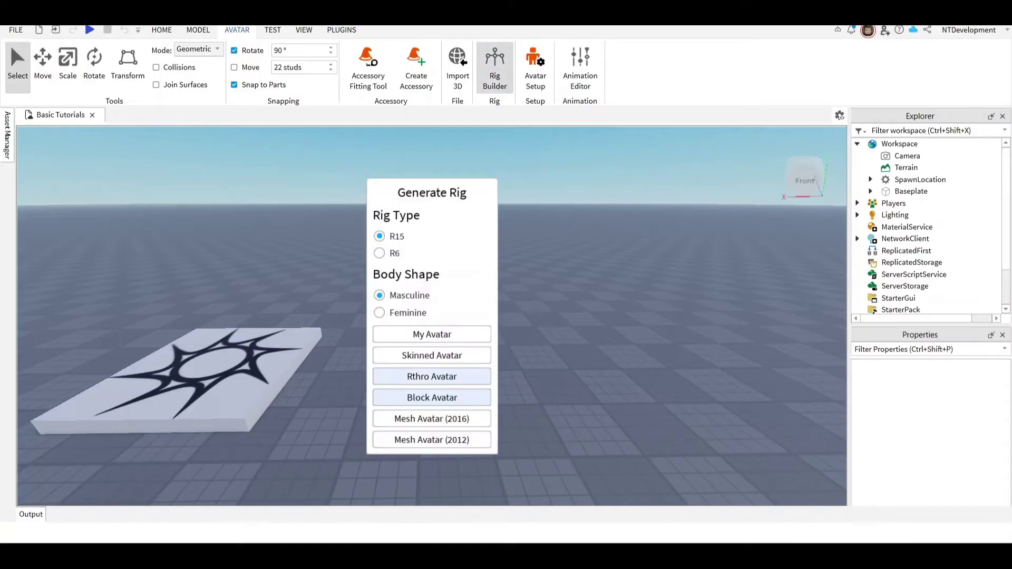
{"action": "left_click", "coordinate": [431, 398]}
{"action": "left_click_drag", "start_coordinate": [432, 290], "coordinate": [459, 317]}
{"action": "key", "text": "f"}
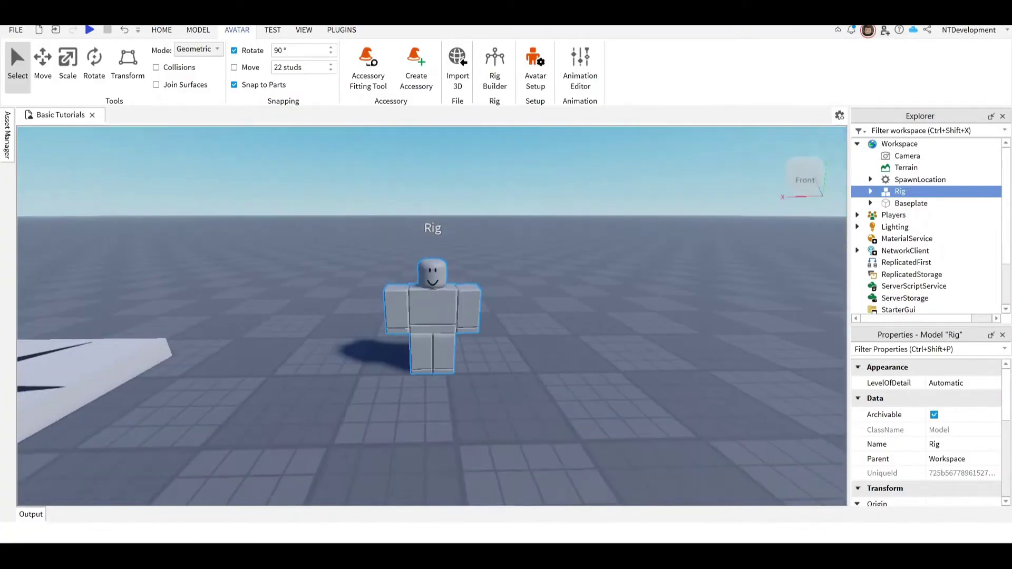
{"action": "scroll", "coordinate": [433, 316], "scroll_direction": "up", "scroll_amount": 3}
{"action": "scroll", "coordinate": [432, 317], "scroll_direction": "down", "scroll_amount": 3}
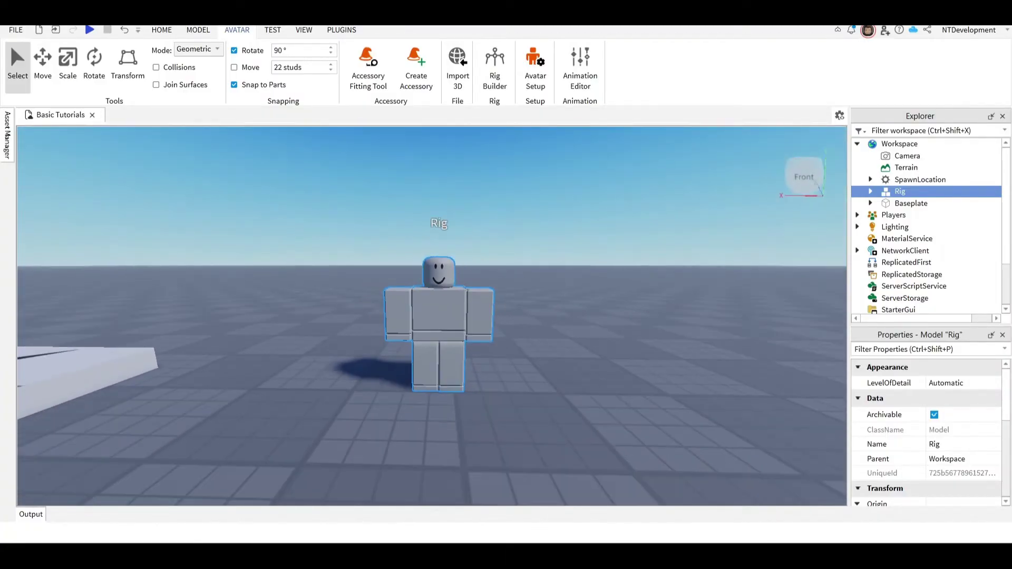
Step: Create an animation named BackFlip for the block rig in the Animation Editor and add tracks for all its body parts
{"action": "left_click", "coordinate": [580, 66]}
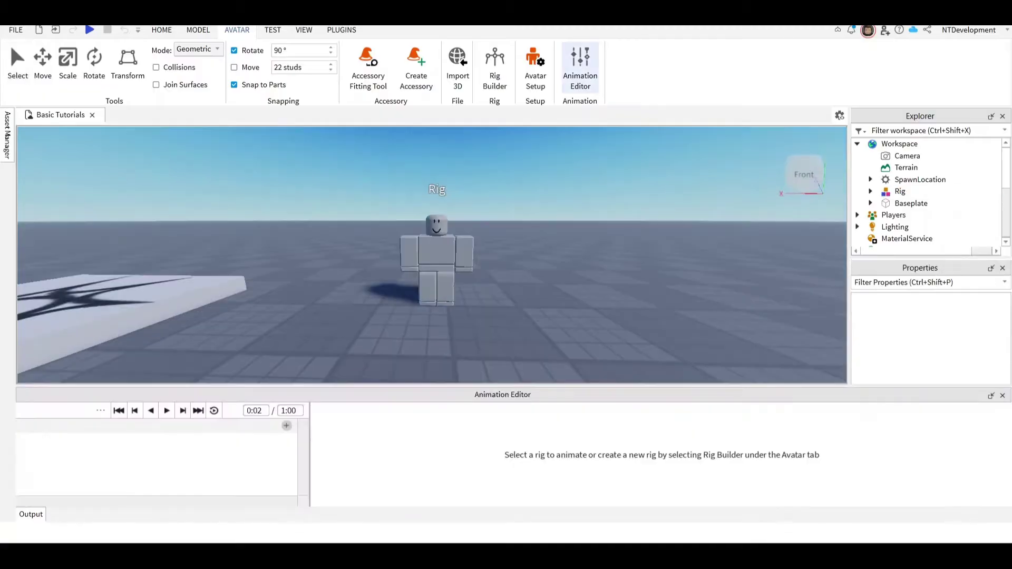
{"action": "left_click", "coordinate": [437, 248]}
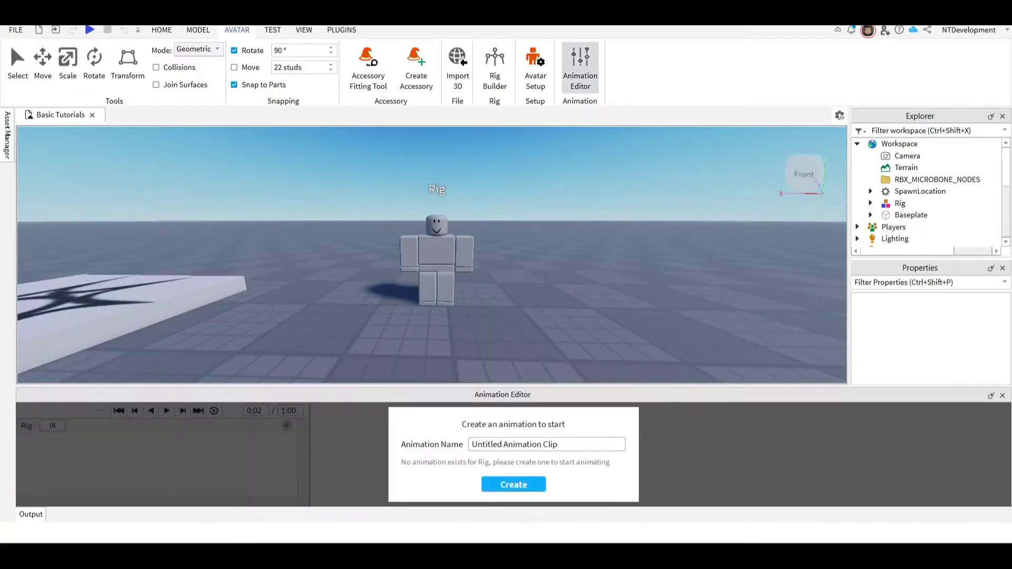
{"action": "triple_click", "coordinate": [550, 445]}
{"action": "type", "text": "BackFlip"}
{"action": "key", "text": "Return"}
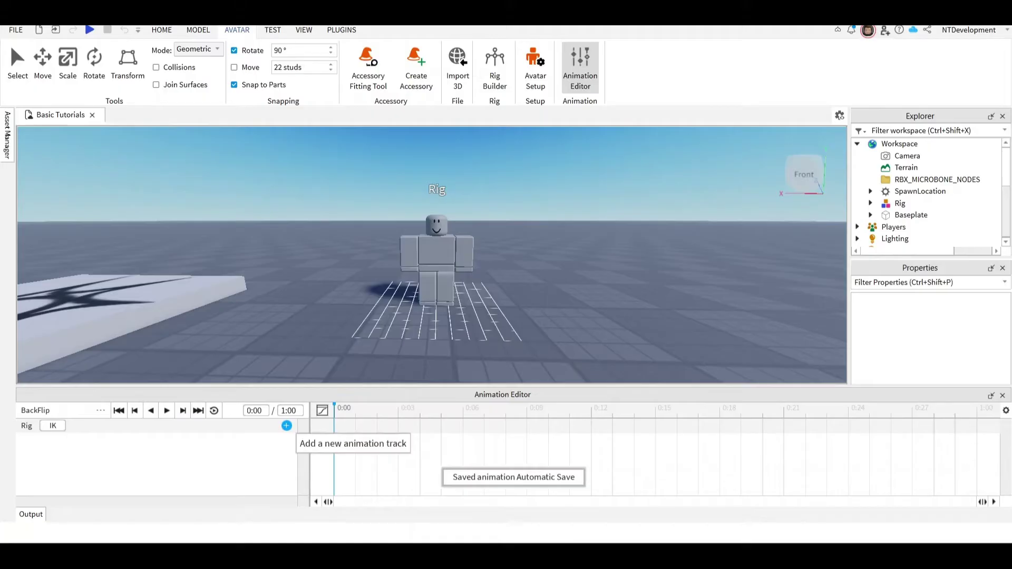
{"action": "left_click", "coordinate": [286, 426]}
{"action": "left_click", "coordinate": [328, 419]}
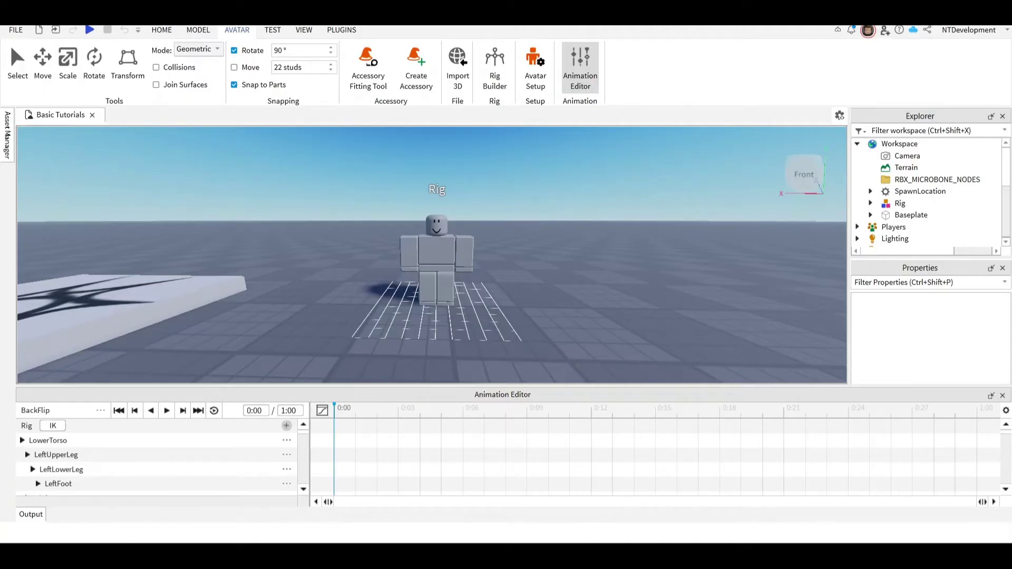
Step: Set the playhead to 0:03 and select the upper arms, lower arms and hands on both sides of the rig
{"action": "right_click_drag", "start_coordinate": [432, 255], "coordinate": [381, 289]}
{"action": "scroll", "coordinate": [433, 255], "scroll_direction": "up", "scroll_amount": 3}
{"action": "scroll", "coordinate": [433, 255], "scroll_direction": "up", "scroll_amount": 2}
{"action": "key", "text": "s"}
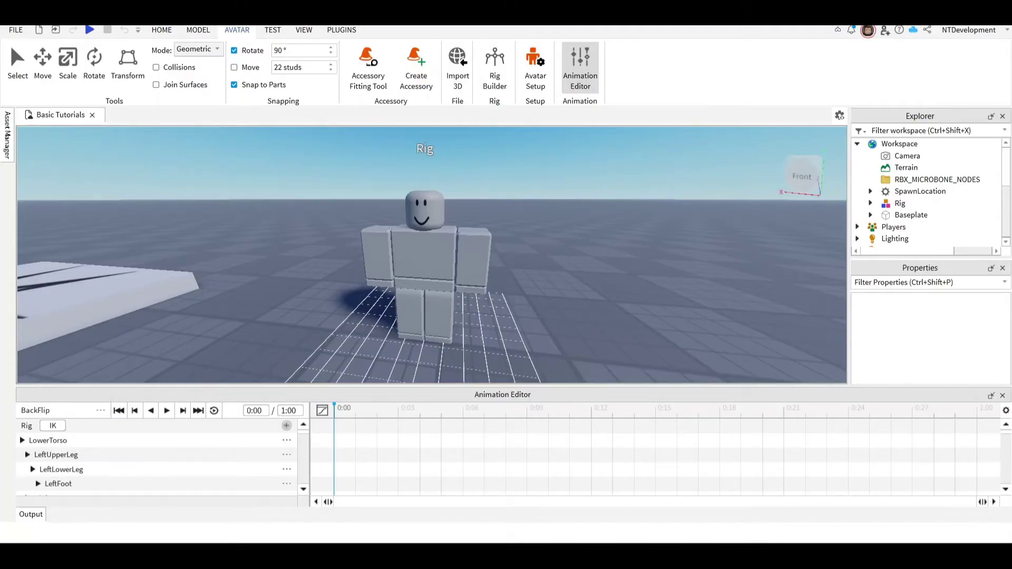
{"action": "left_click", "coordinate": [398, 409]}
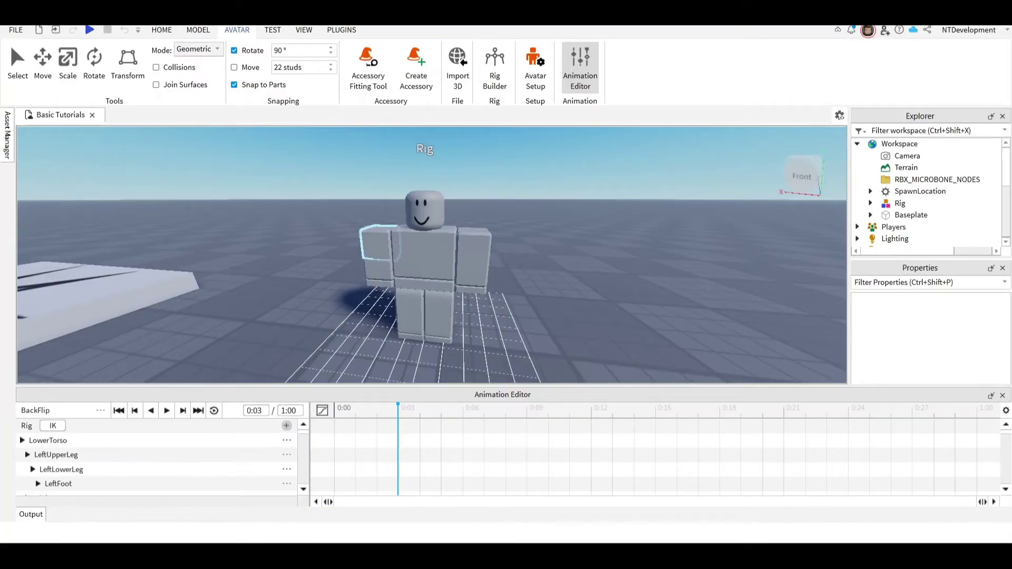
{"action": "left_click", "coordinate": [375, 244]}
{"action": "left_click", "coordinate": [377, 270]}
{"action": "left_click_drag", "start_coordinate": [385, 286], "coordinate": [386, 287]}
{"action": "left_click", "coordinate": [472, 245], "text": "ctrl"}
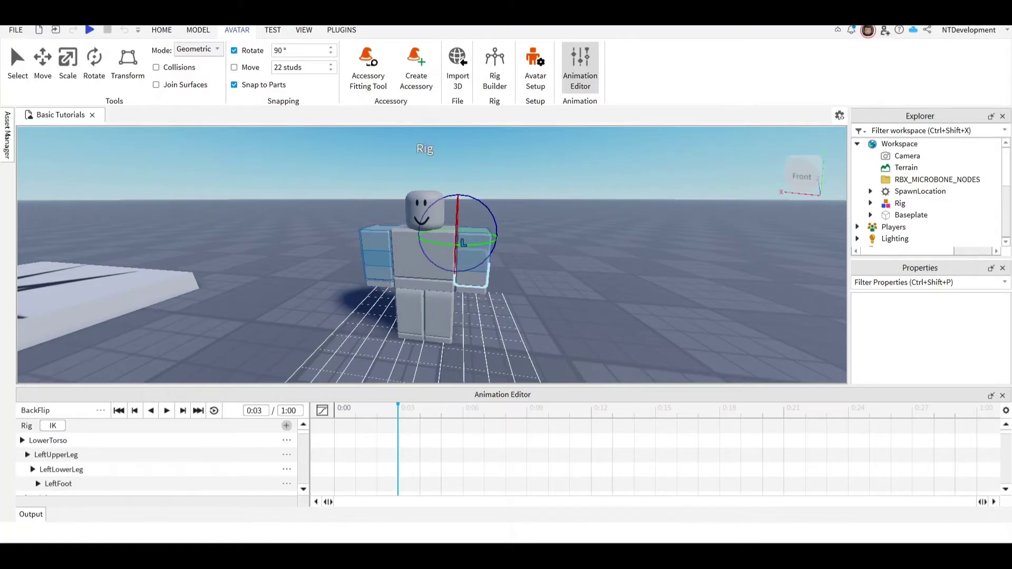
{"action": "left_click", "coordinate": [472, 274], "text": "ctrl"}
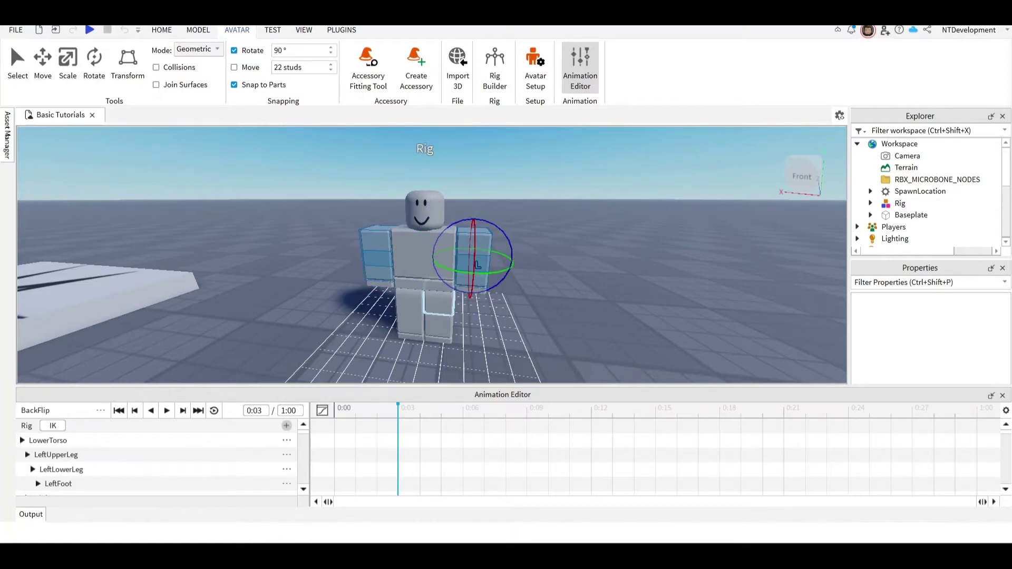
{"action": "left_click", "coordinate": [380, 282], "text": "ctrl"}
{"action": "left_click", "coordinate": [472, 288], "text": "ctrl"}
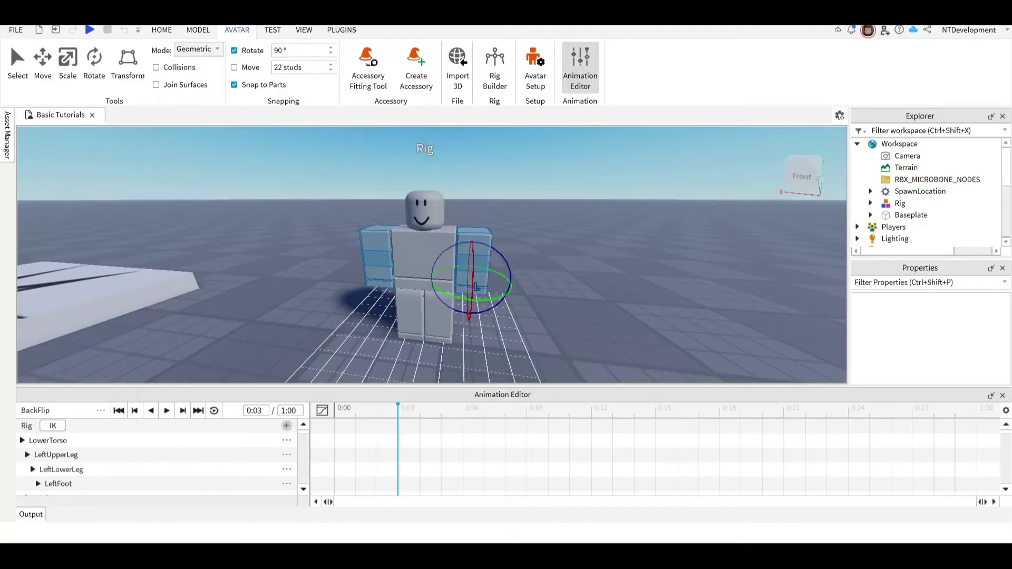
Step: Rotate both selected arms 180° about the side-to-side axis in two 90° snaps so the hands point up
{"action": "right_click_drag", "start_coordinate": [554, 206], "coordinate": [606, 201]}
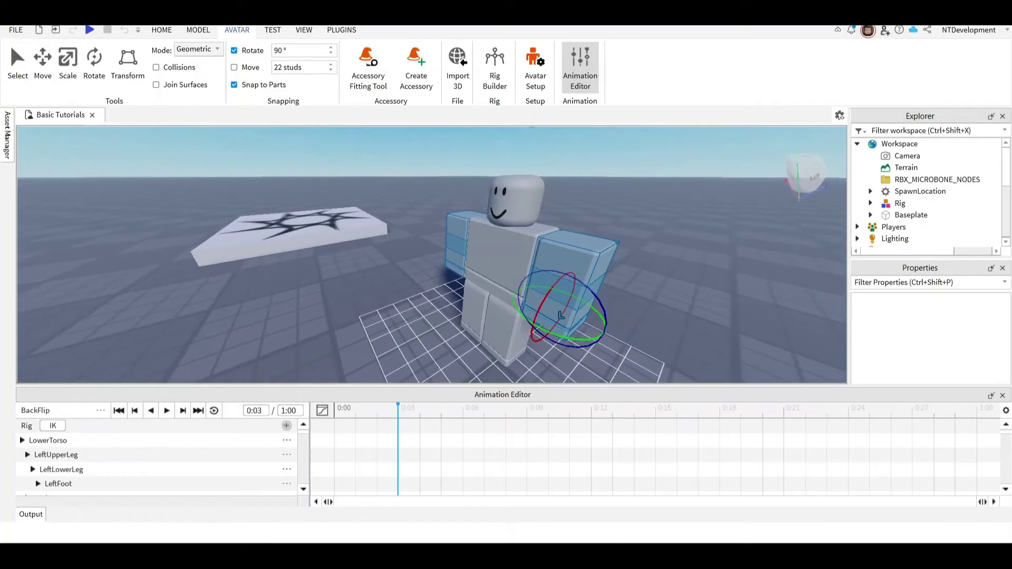
{"action": "left_click_drag", "start_coordinate": [564, 277], "coordinate": [564, 277]}
{"action": "left_click_drag", "start_coordinate": [561, 317], "coordinate": [561, 315]}
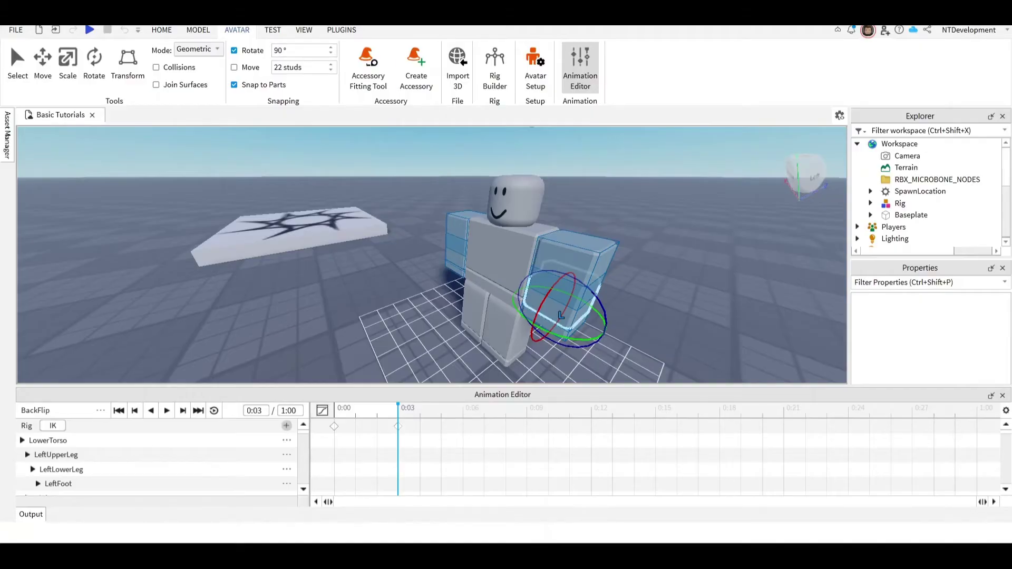
{"action": "right_click_drag", "start_coordinate": [561, 316], "coordinate": [475, 300]}
{"action": "key", "text": "d"}
{"action": "key", "text": "a"}
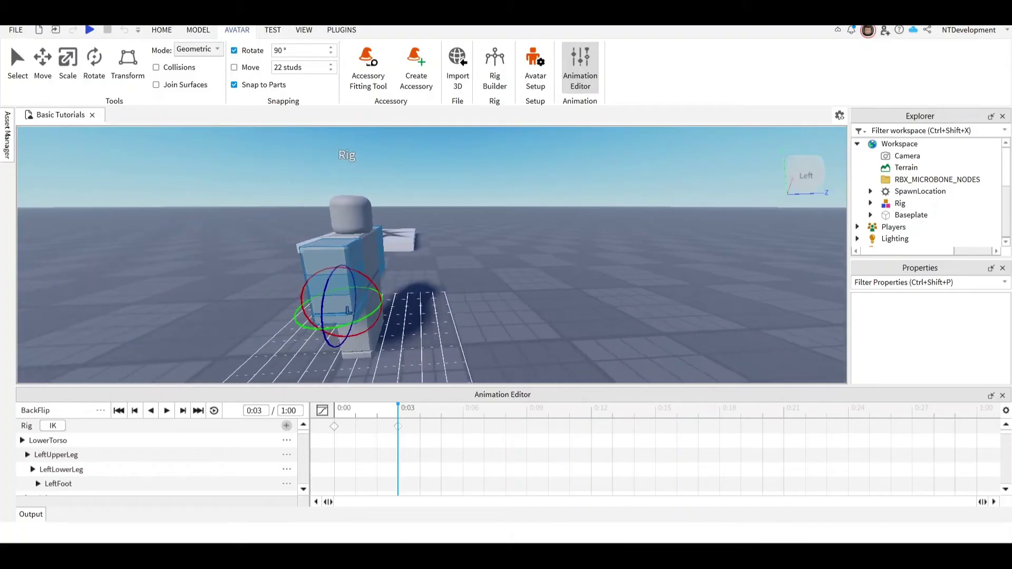
{"action": "left_click_drag", "start_coordinate": [380, 303], "coordinate": [369, 330]}
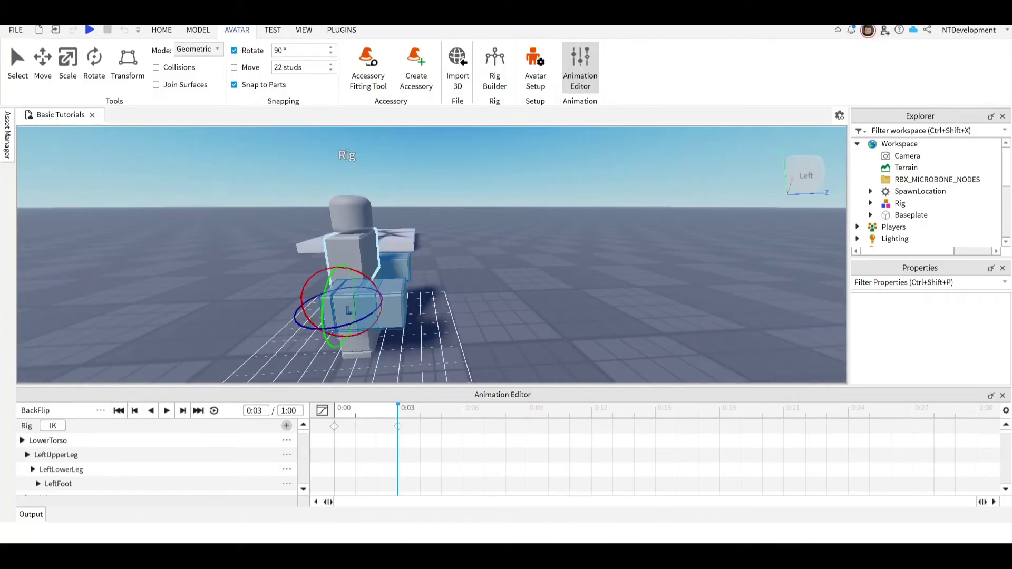
{"action": "left_click_drag", "start_coordinate": [338, 270], "coordinate": [374, 283]}
Step: Move both flipped arms upward about 2.59 studs so they are raised beside the head
{"action": "left_click", "coordinate": [128, 66]}
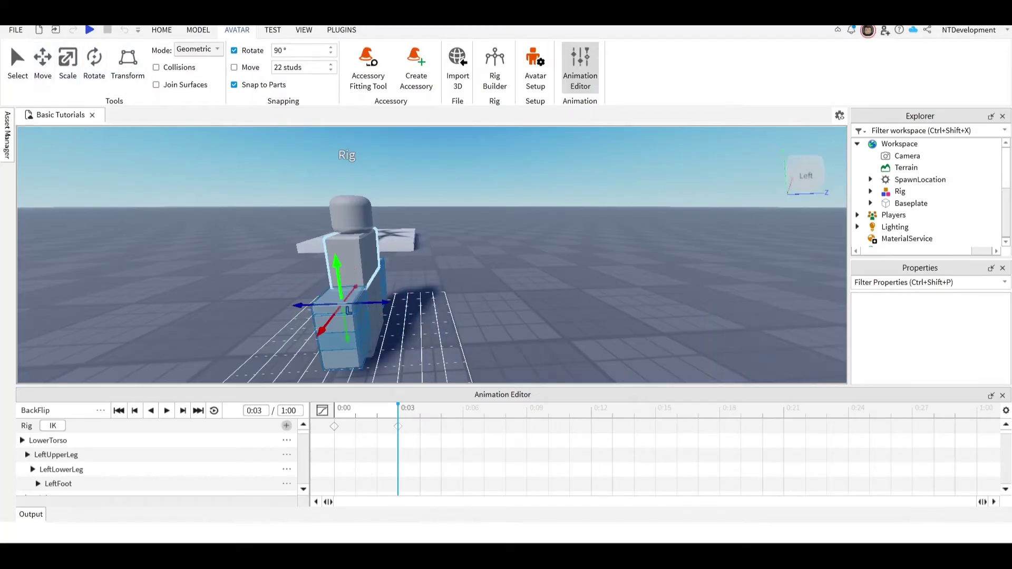
{"action": "left_click_drag", "start_coordinate": [337, 266], "coordinate": [322, 158]}
{"action": "key", "text": "w"}
{"action": "right_click_drag", "start_coordinate": [327, 227], "coordinate": [434, 266]}
{"action": "key", "text": "a"}
{"action": "key", "text": "a"}
{"action": "key", "text": "d"}
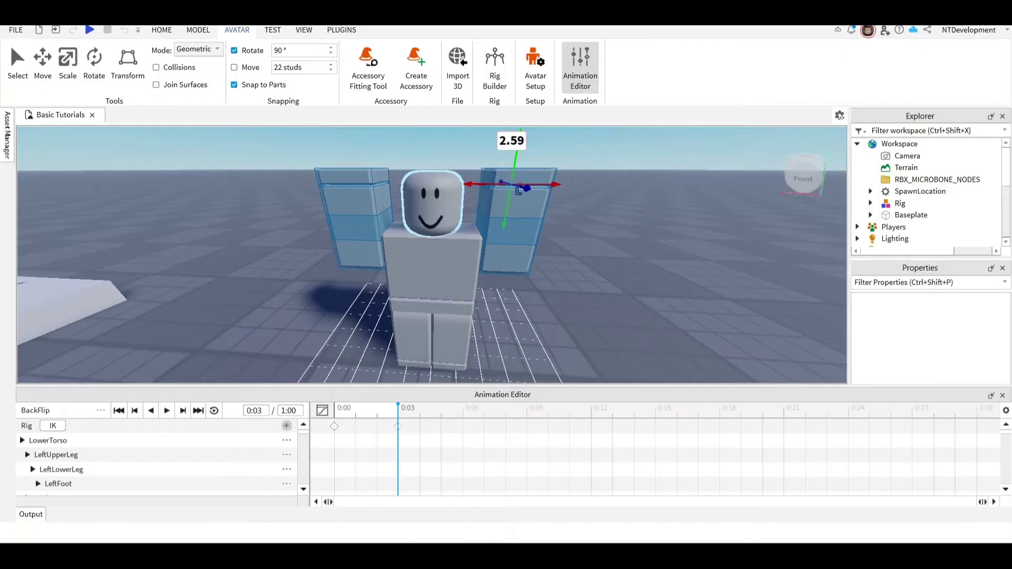
Step: Turn off rotation snapping and tilt the rig's head backward so the face looks upward at 0:03
{"action": "right_click", "coordinate": [439, 216]}
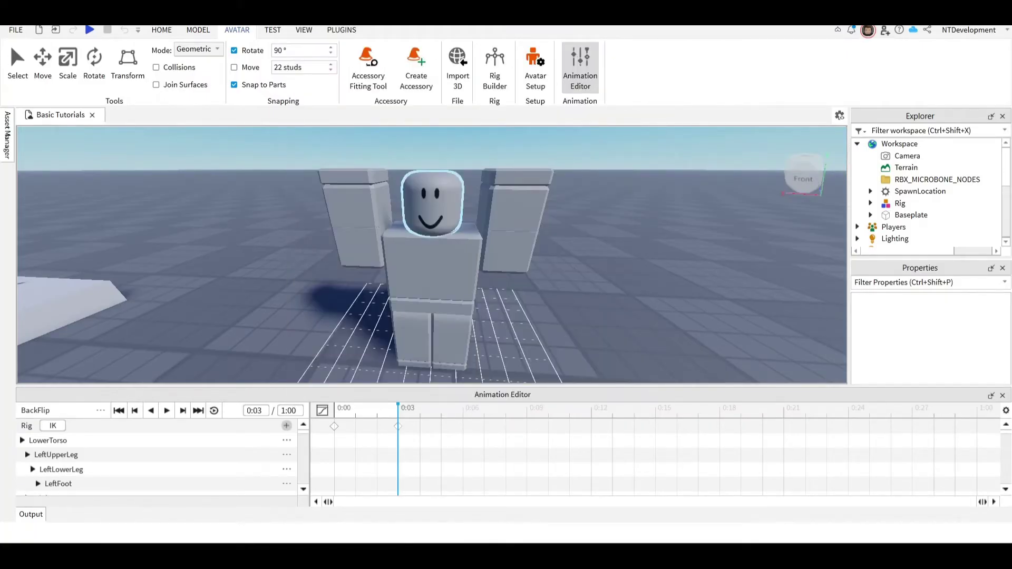
{"action": "left_click", "coordinate": [433, 206]}
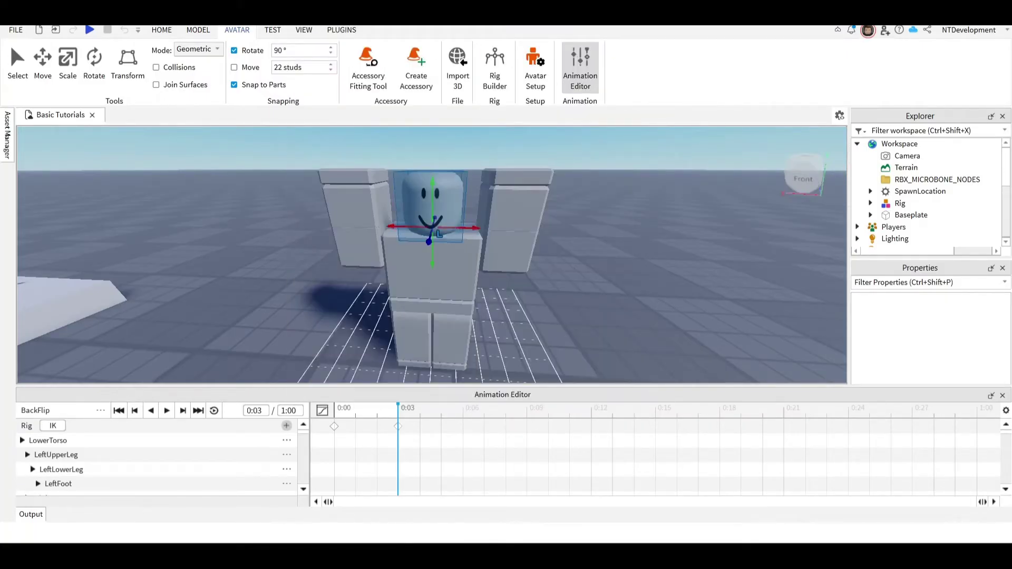
{"action": "left_click", "coordinate": [94, 64]}
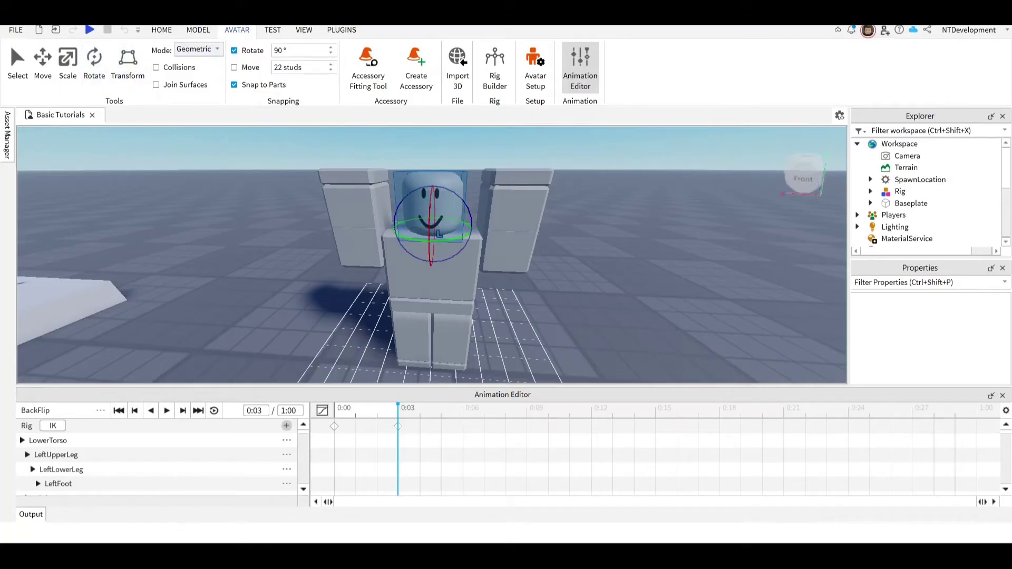
{"action": "left_click", "coordinate": [234, 50]}
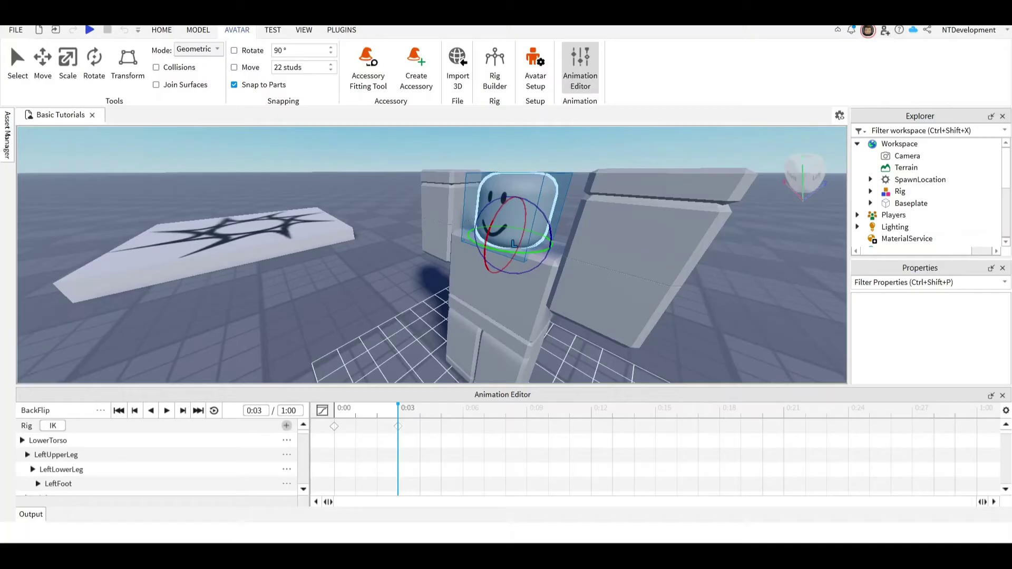
{"action": "right_click_drag", "start_coordinate": [514, 238], "coordinate": [509, 237]}
{"action": "left_click_drag", "start_coordinate": [493, 222], "coordinate": [509, 204]}
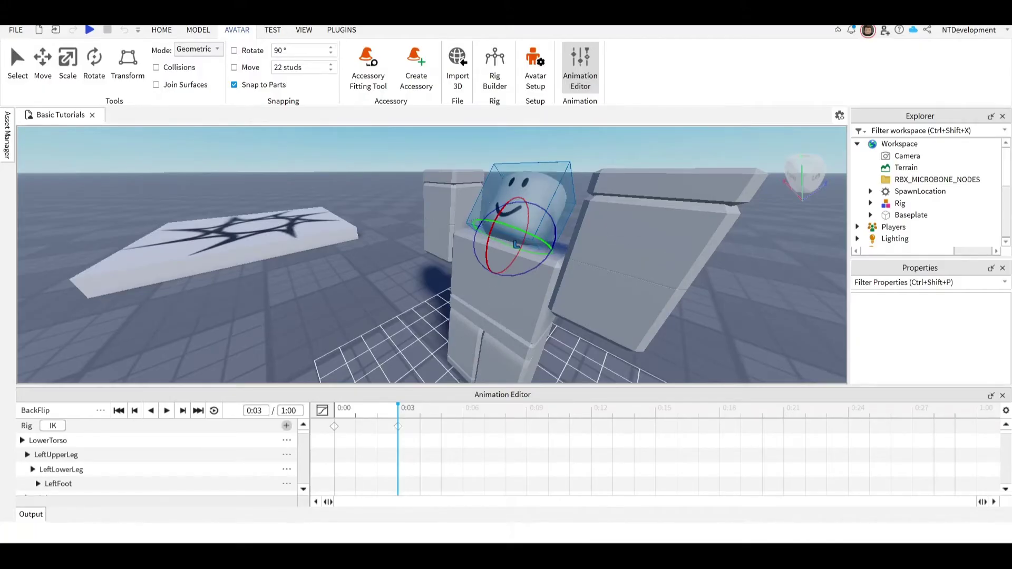
Step: At 0:06, rotate all body parts from LowerTorso to RightHand upside down with 90° rotation snapping enabled, and move that keyframe to 0:07
{"action": "left_click", "coordinate": [462, 409]}
{"action": "right_click_drag", "start_coordinate": [432, 255], "coordinate": [390, 237]}
{"action": "scroll", "coordinate": [432, 254], "scroll_direction": "down", "scroll_amount": 1}
{"action": "scroll", "coordinate": [431, 254], "scroll_direction": "down", "scroll_amount": 2}
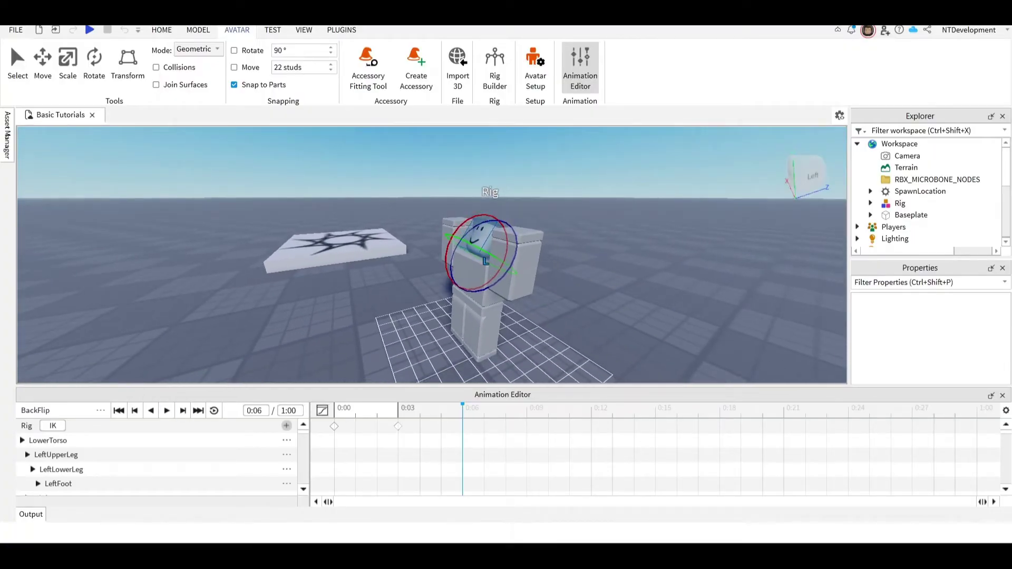
{"action": "key", "text": "Escape"}
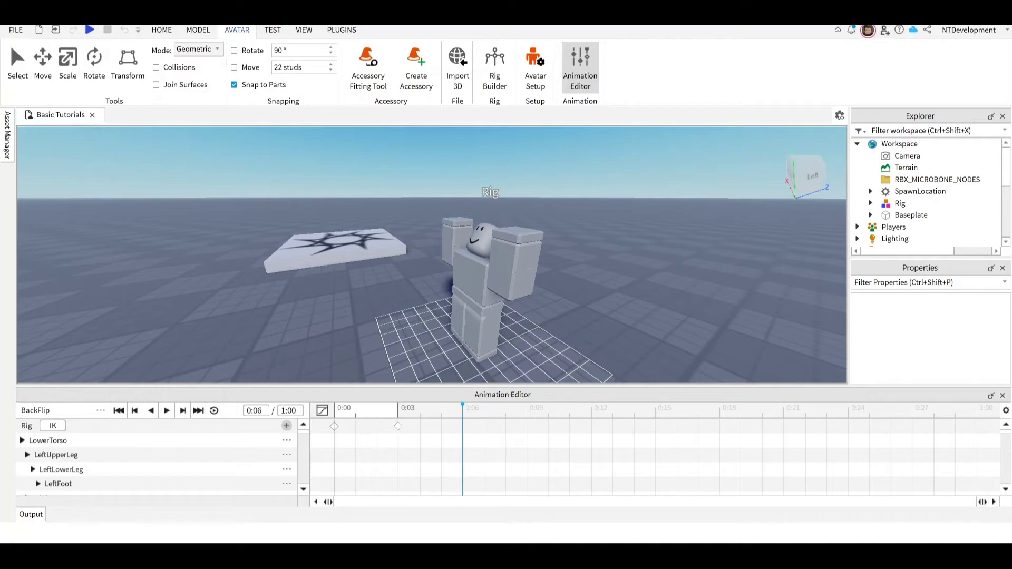
{"action": "left_click", "coordinate": [48, 440]}
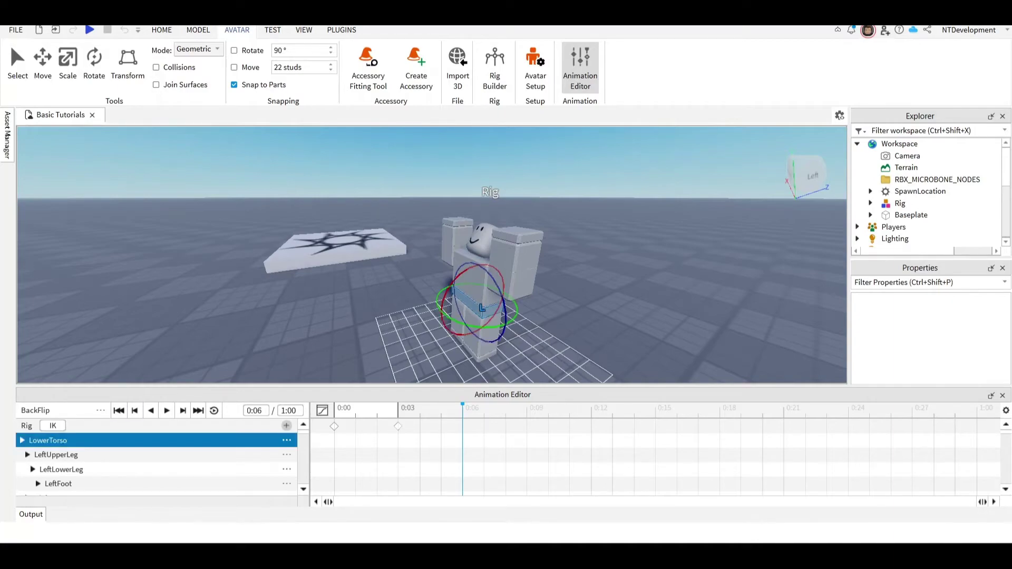
{"action": "scroll", "coordinate": [158, 458], "scroll_direction": "down", "scroll_amount": 5}
{"action": "left_click", "coordinate": [67, 440], "text": "shift"}
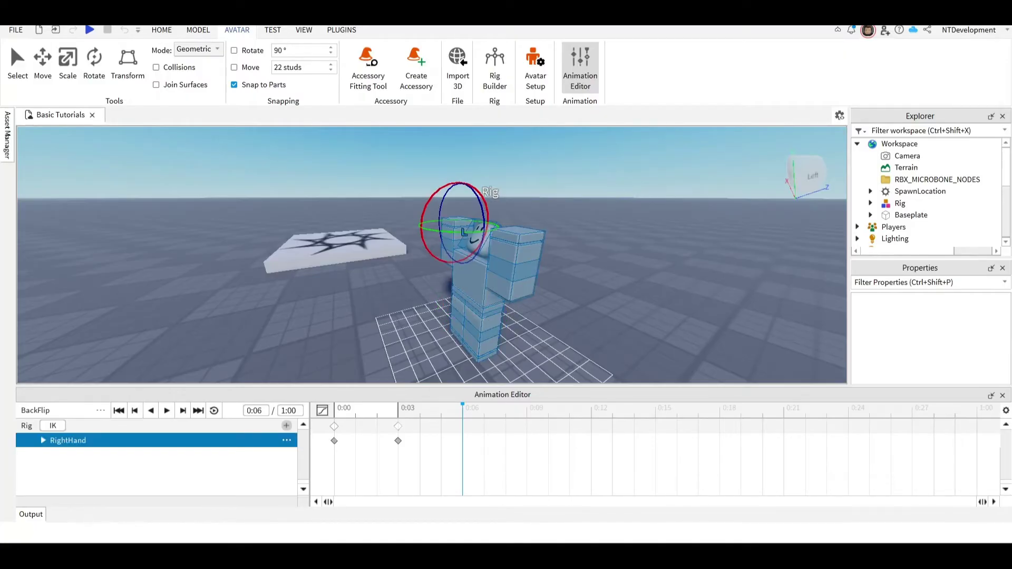
{"action": "left_click", "coordinate": [234, 50]}
{"action": "left_click_drag", "start_coordinate": [422, 227], "coordinate": [483, 197]}
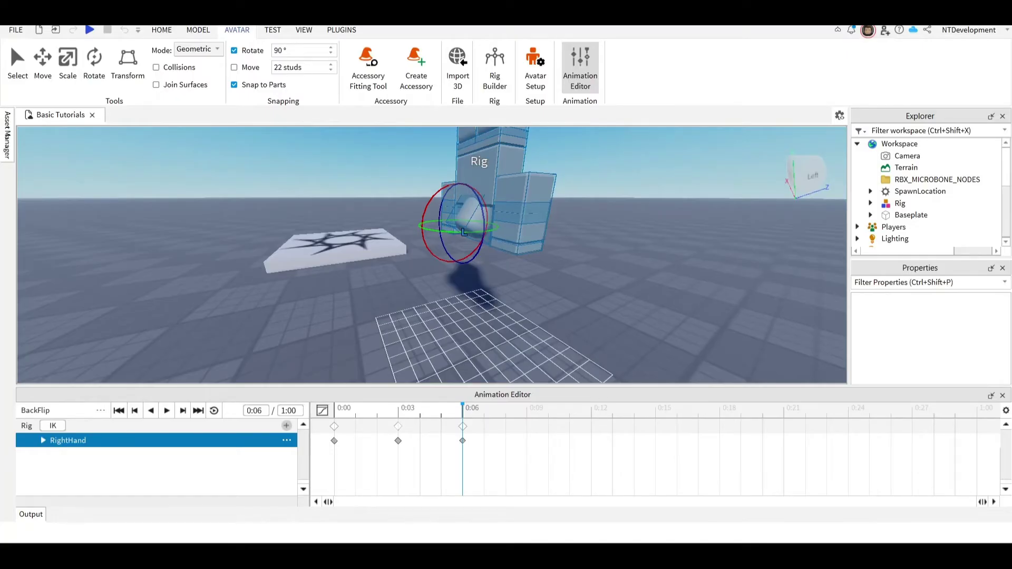
{"action": "left_click_drag", "start_coordinate": [462, 426], "coordinate": [483, 426]}
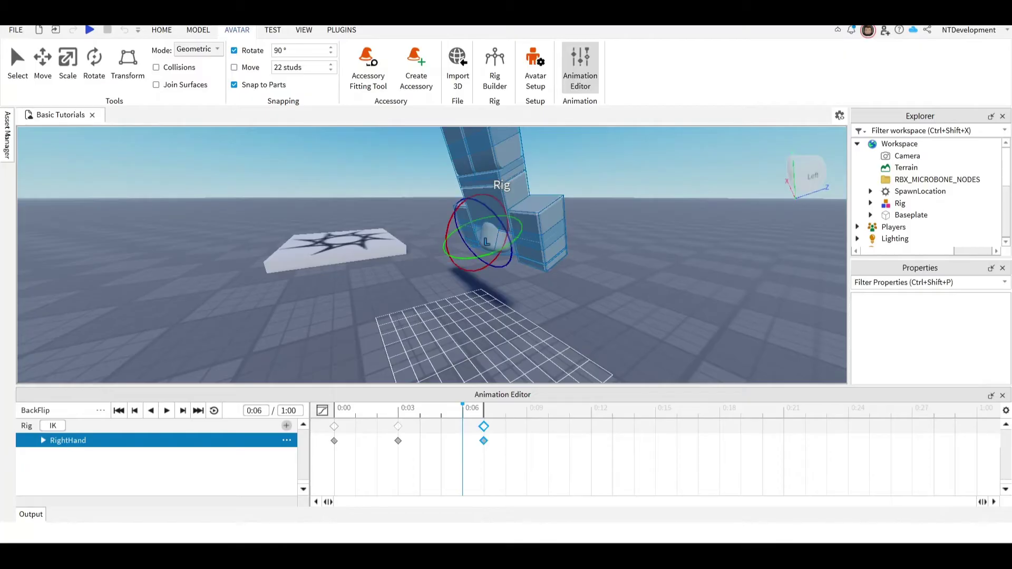
Step: Step the playhead back to 0:00 and forward past the 0:07 keyframe to review the flip poses
{"action": "key", "text": "Right"}
{"action": "key", "text": "Left"}
{"action": "key", "text": "Left"}
{"action": "key", "text": "Left"}
{"action": "key", "text": "Left"}
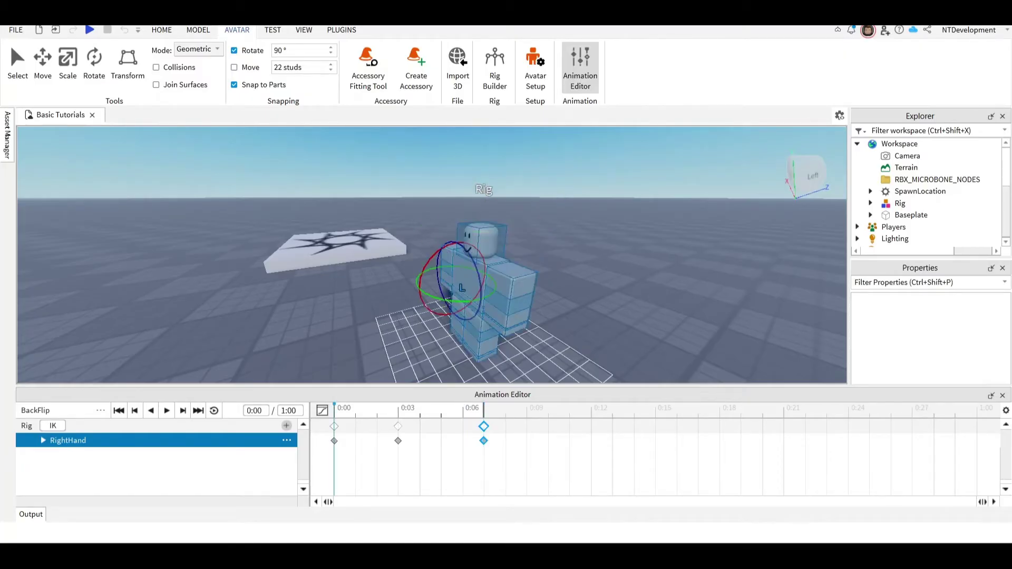
{"action": "key", "text": "Escape"}
{"action": "key", "text": "Right"}
{"action": "key", "text": "Right"}
{"action": "key", "text": "Right"}
{"action": "key", "text": "Right"}
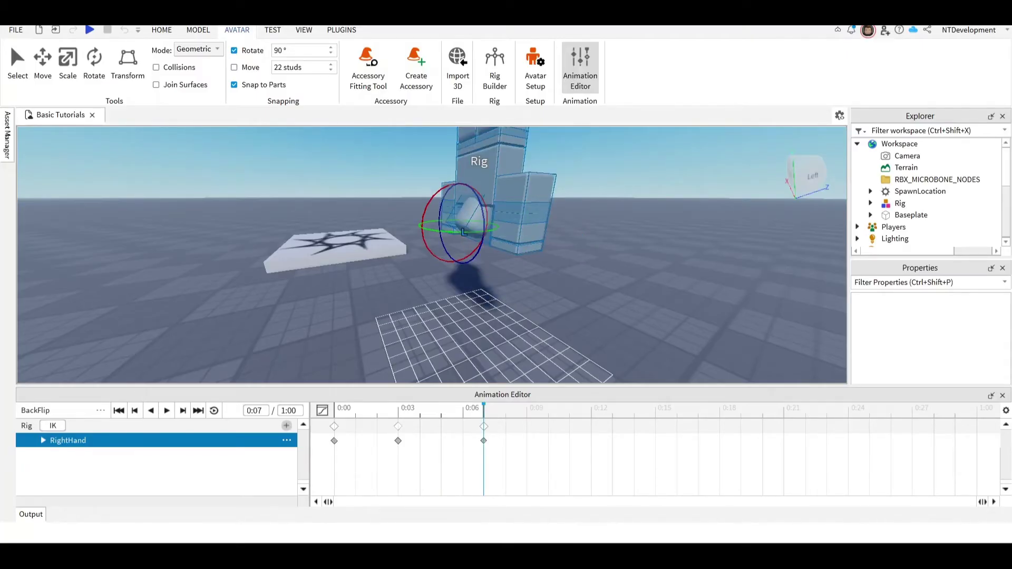
{"action": "key", "text": "Right"}
{"action": "key", "text": "Right"}
{"action": "key", "text": "Right"}
{"action": "key", "text": "Right"}
{"action": "right_click_drag", "start_coordinate": [522, 285], "coordinate": [522, 261]}
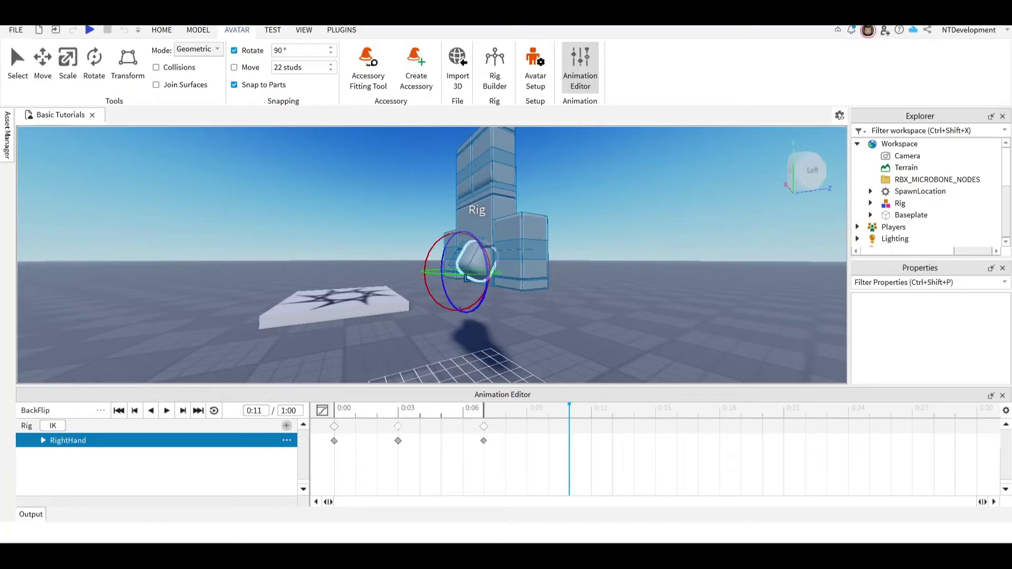
{"action": "key", "text": "Left"}
{"action": "key", "text": "Left"}
{"action": "key", "text": "Left"}
{"action": "key", "text": "Left"}
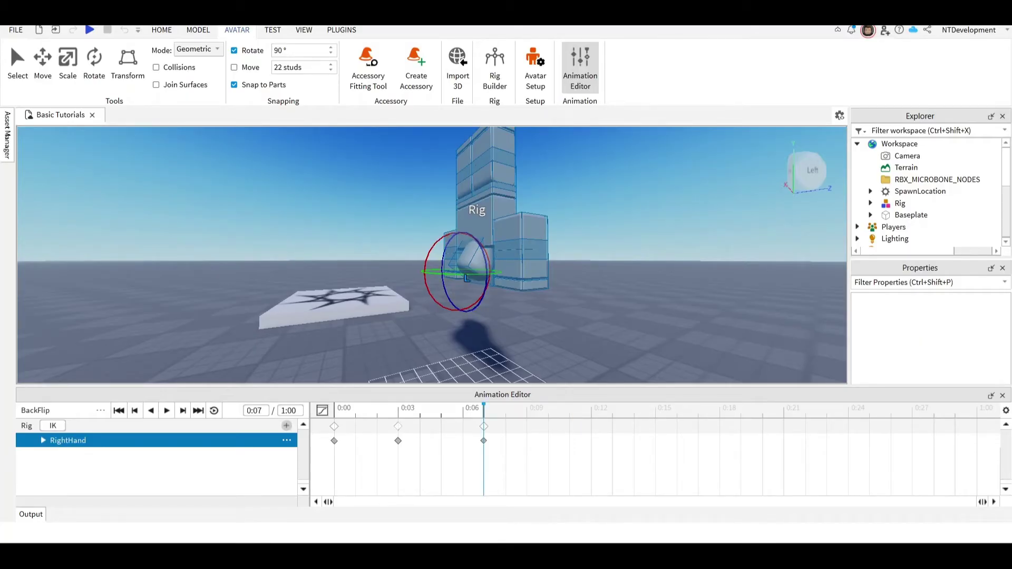
Step: Rotate all selected body parts a further 90° around the side-to-side axis at 0:10 and another 90° at 0:13
{"action": "left_click", "coordinate": [548, 410]}
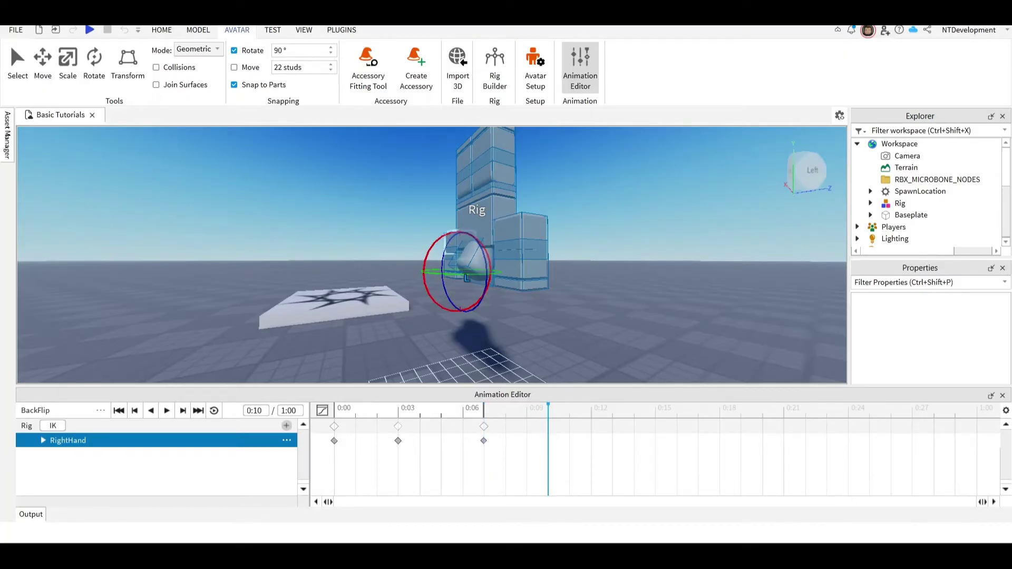
{"action": "left_click_drag", "start_coordinate": [425, 272], "coordinate": [437, 240]}
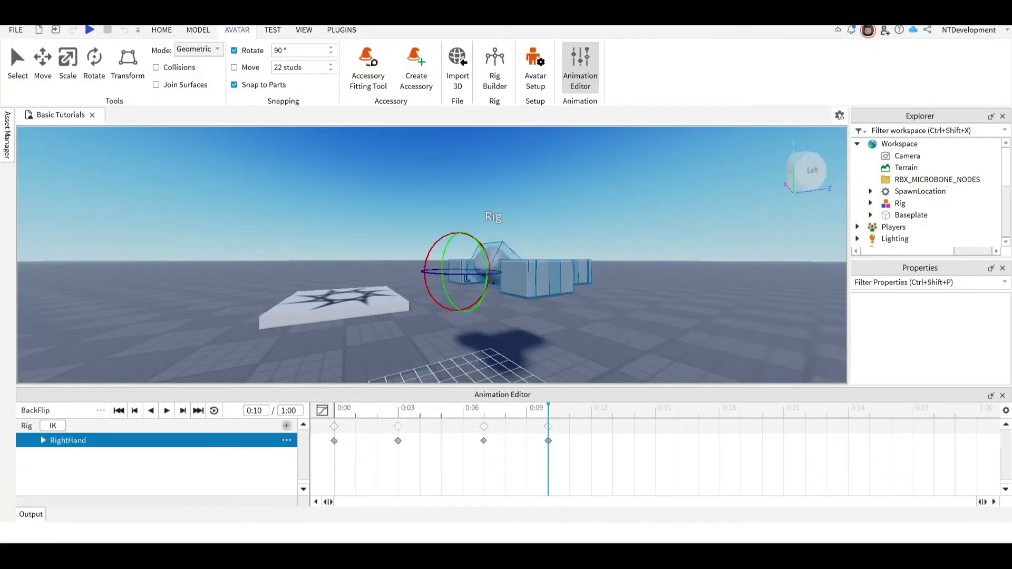
{"action": "left_click", "coordinate": [613, 409]}
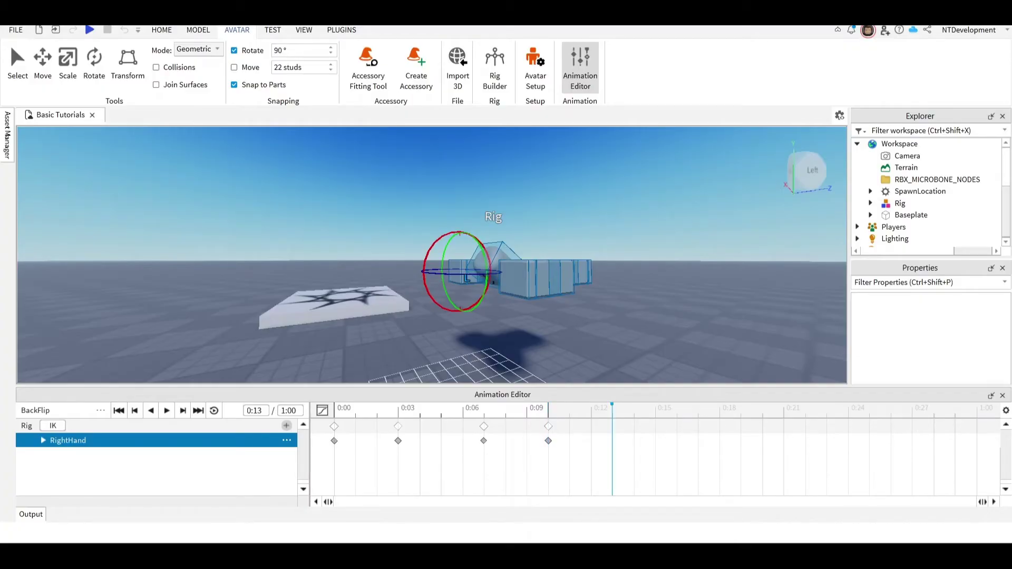
{"action": "left_click_drag", "start_coordinate": [425, 272], "coordinate": [437, 237]}
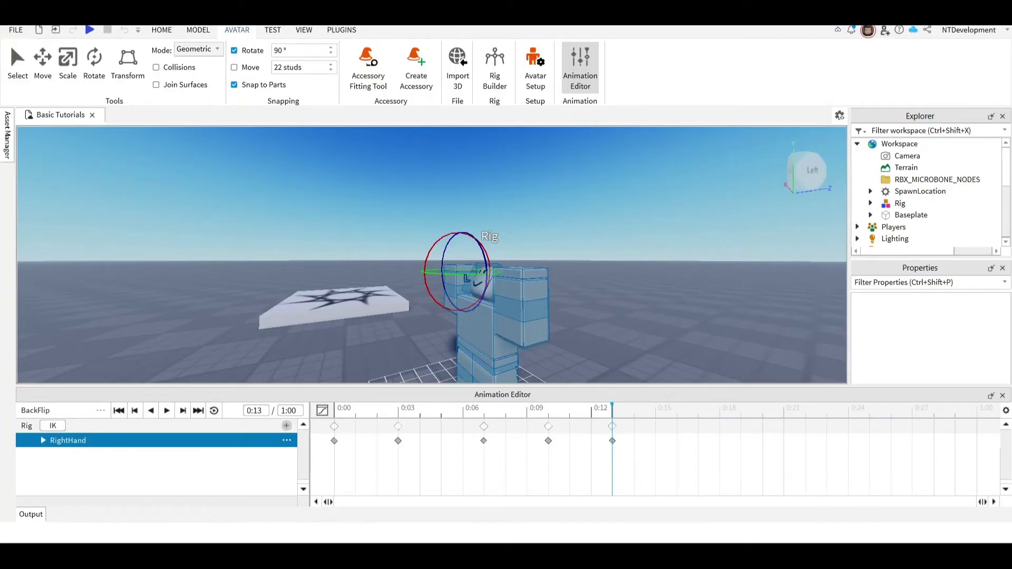
Step: Replace the pose at the 0:13 keyframe with the standing pose from the 0:00 keyframe
{"action": "left_click", "coordinate": [548, 409]}
{"action": "key", "text": "shift+e"}
{"action": "left_click", "coordinate": [334, 426]}
{"action": "left_click", "coordinate": [334, 421]}
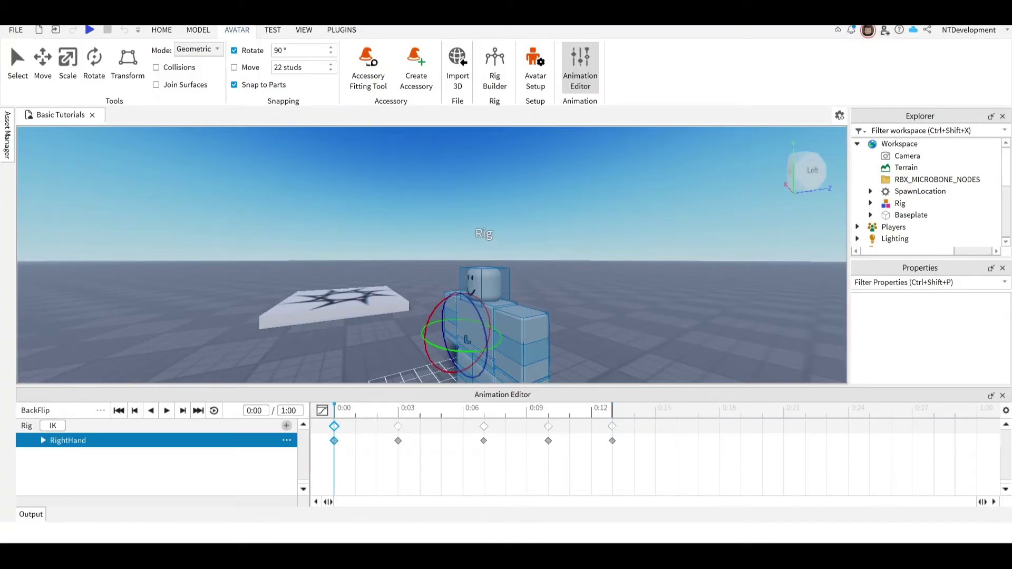
{"action": "left_click", "coordinate": [612, 426]}
{"action": "key", "text": "Delete"}
{"action": "key", "text": "space"}
{"action": "key", "text": "ctrl+z"}
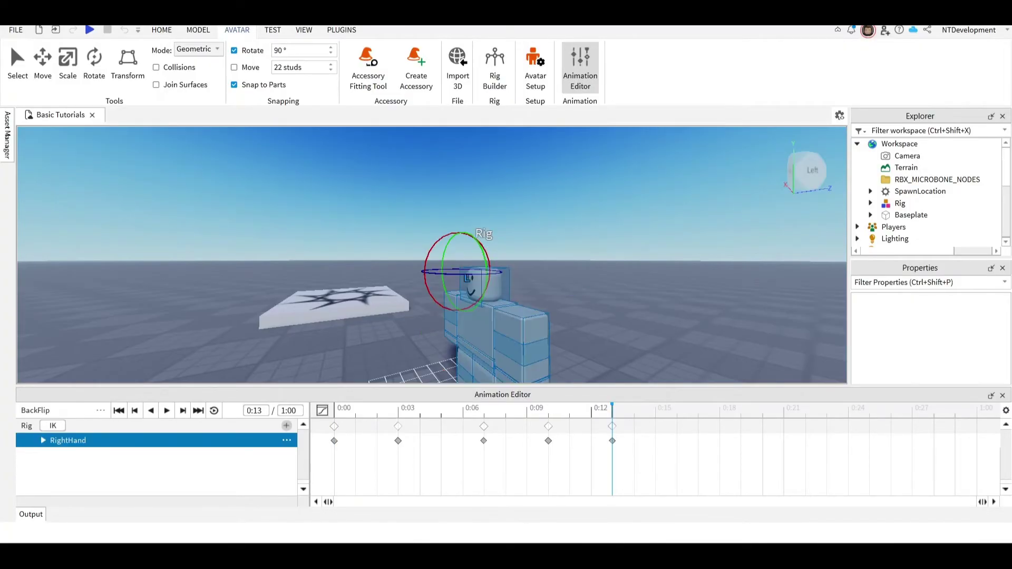
Step: Preview the BackFlip animation through its last keyframe at 0:13
{"action": "left_click", "coordinate": [167, 411]}
{"action": "left_click", "coordinate": [167, 410]}
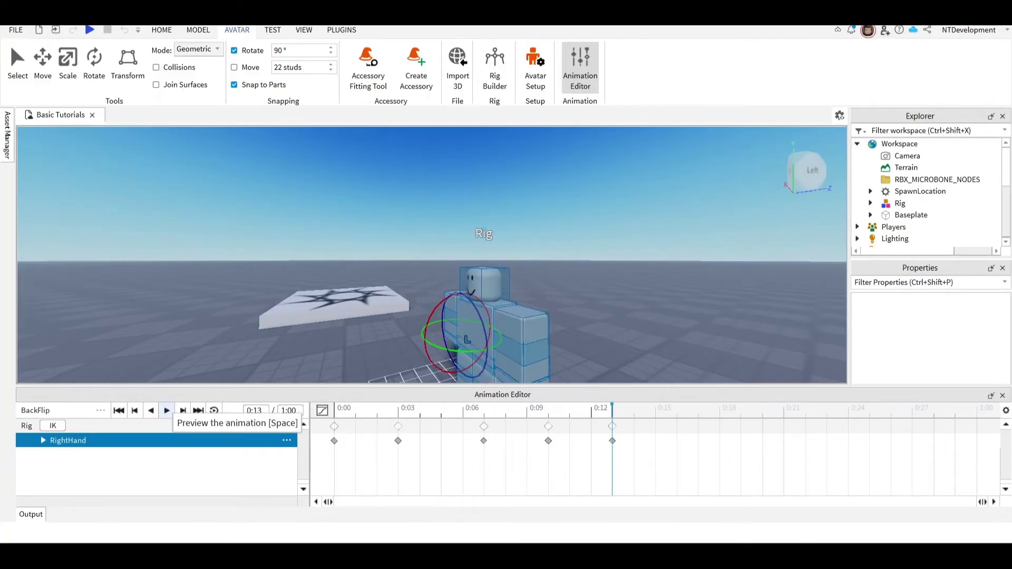
{"action": "left_click", "coordinate": [167, 411]}
Step: Set the animation priority of BackFlip to Action
{"action": "left_click", "coordinate": [99, 410]}
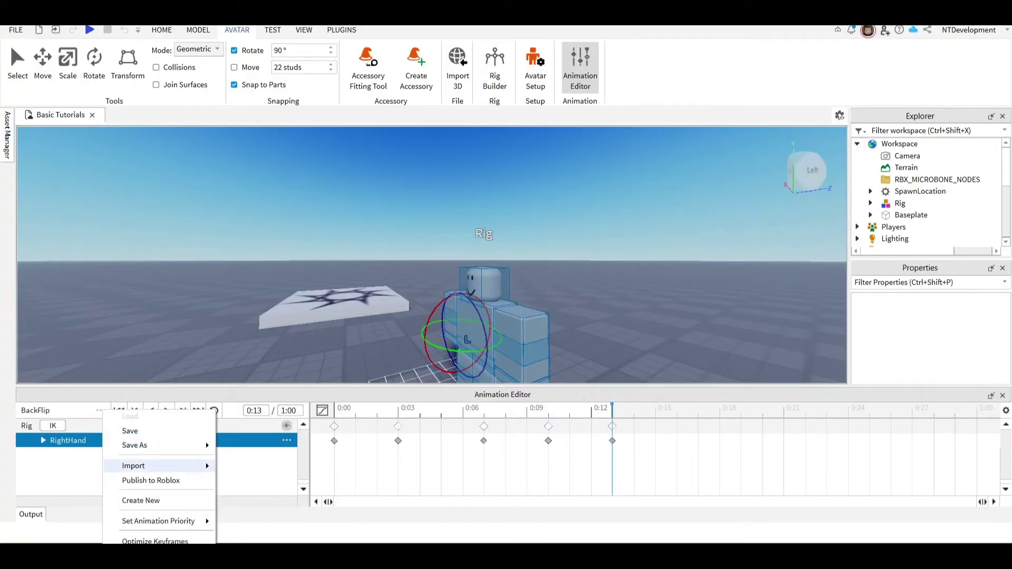
{"action": "mouse_move", "coordinate": [158, 521]}
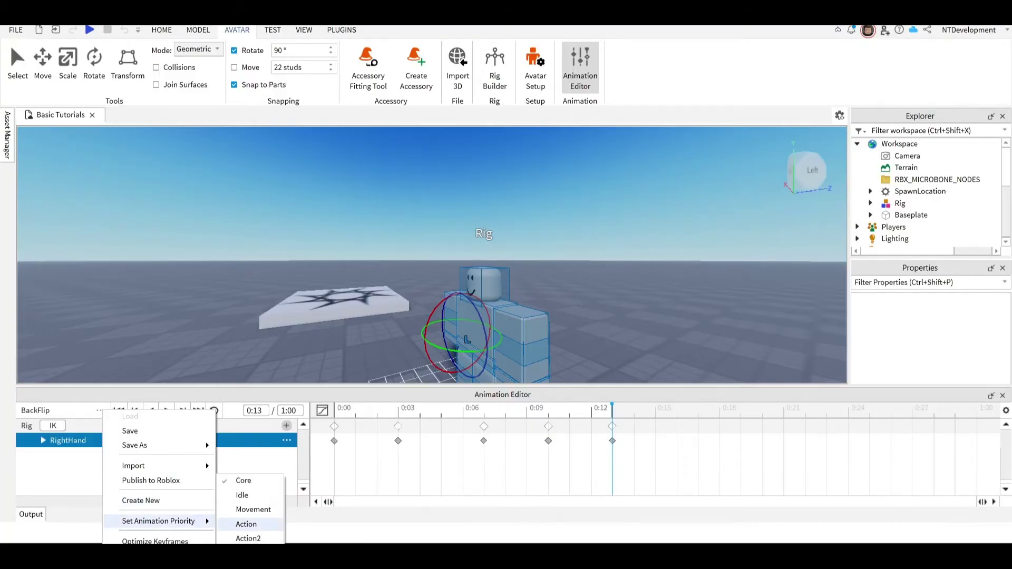
{"action": "left_click", "coordinate": [246, 524]}
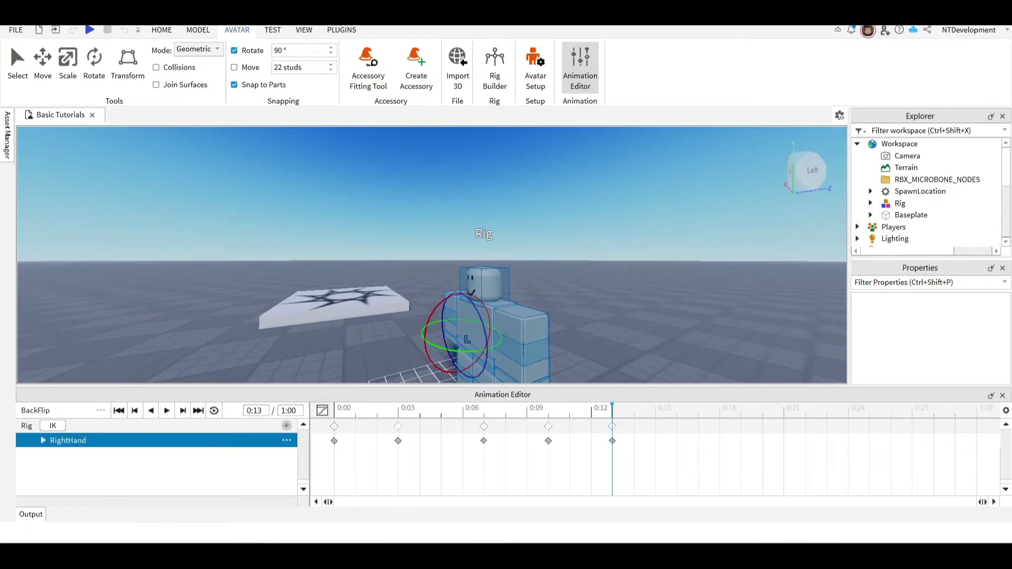
Step: Publish the BackFlip animation to Roblox and copy its asset ID
{"action": "left_click", "coordinate": [100, 410]}
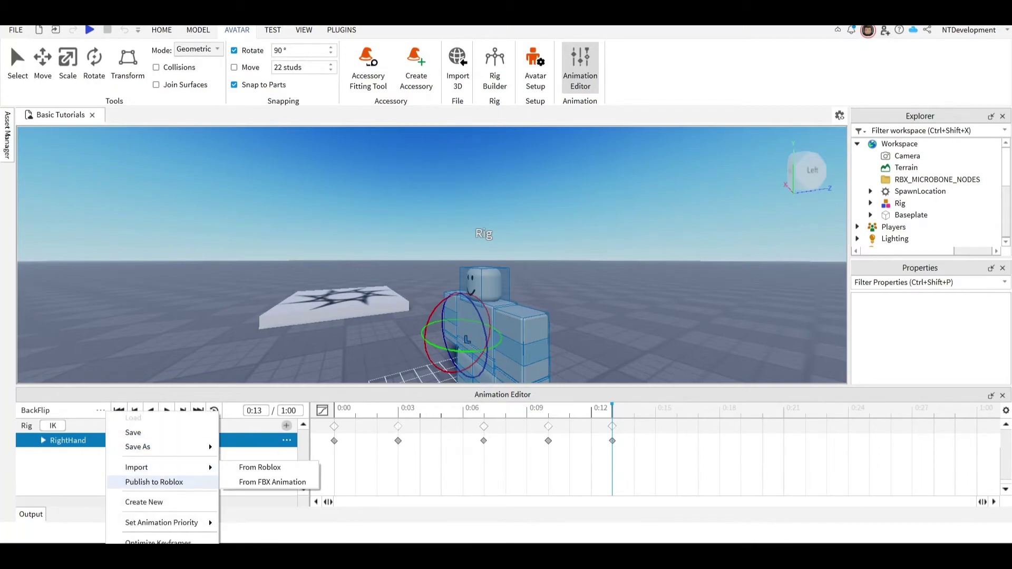
{"action": "left_click", "coordinate": [133, 433]}
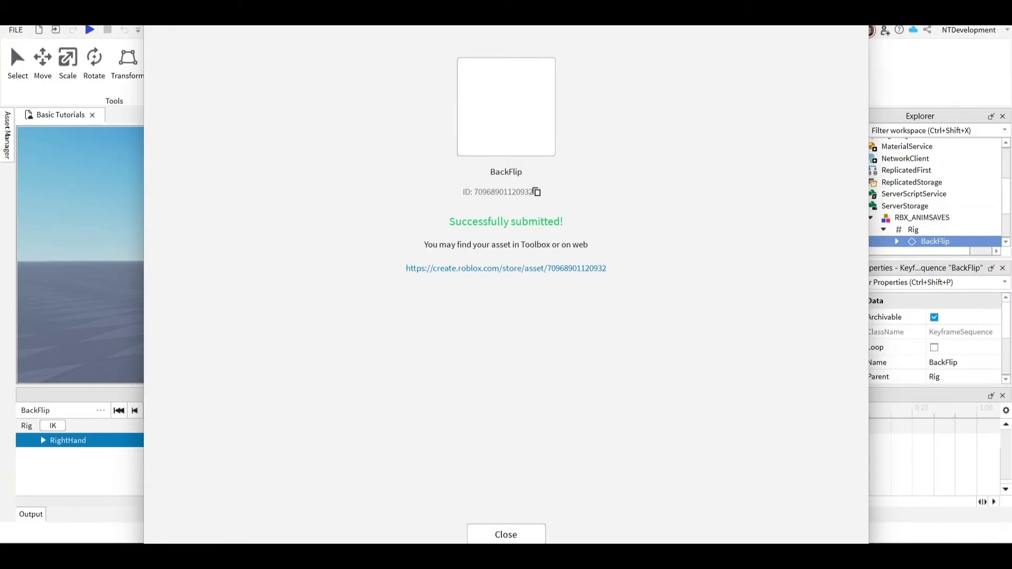
{"action": "left_click", "coordinate": [537, 192]}
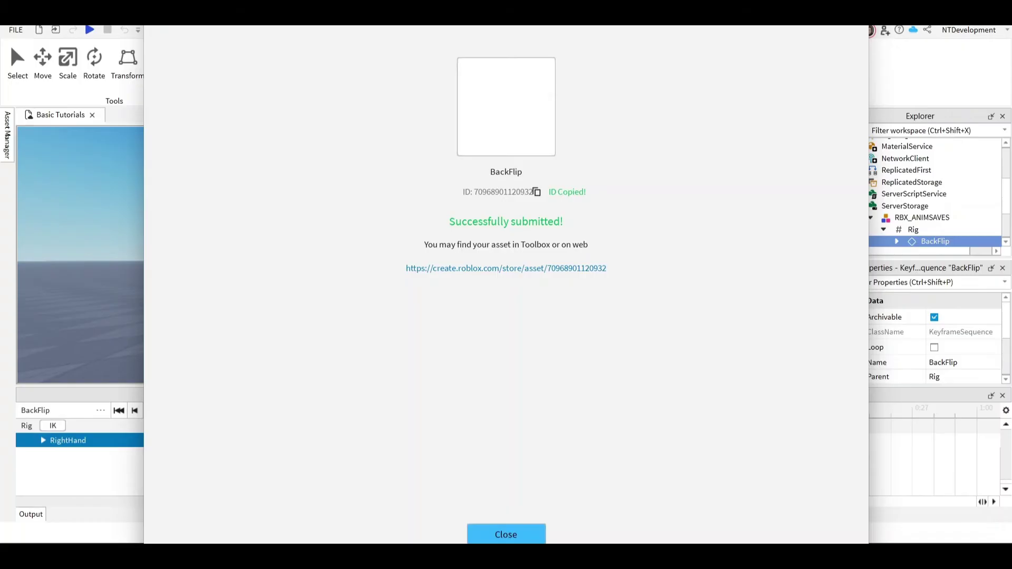
{"action": "left_click", "coordinate": [506, 535]}
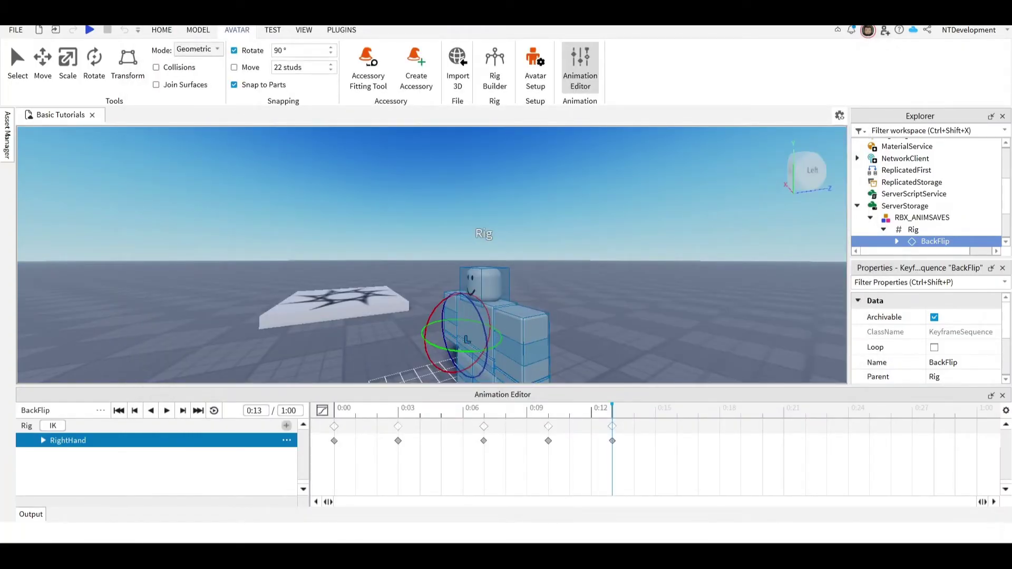
Step: Stretch all keyframes so the BackFlip animation runs from 0:00 to 1:00, and preview the new timing
{"action": "left_click", "coordinate": [334, 426]}
{"action": "left_click", "coordinate": [167, 411]}
{"action": "left_click", "coordinate": [167, 411]}
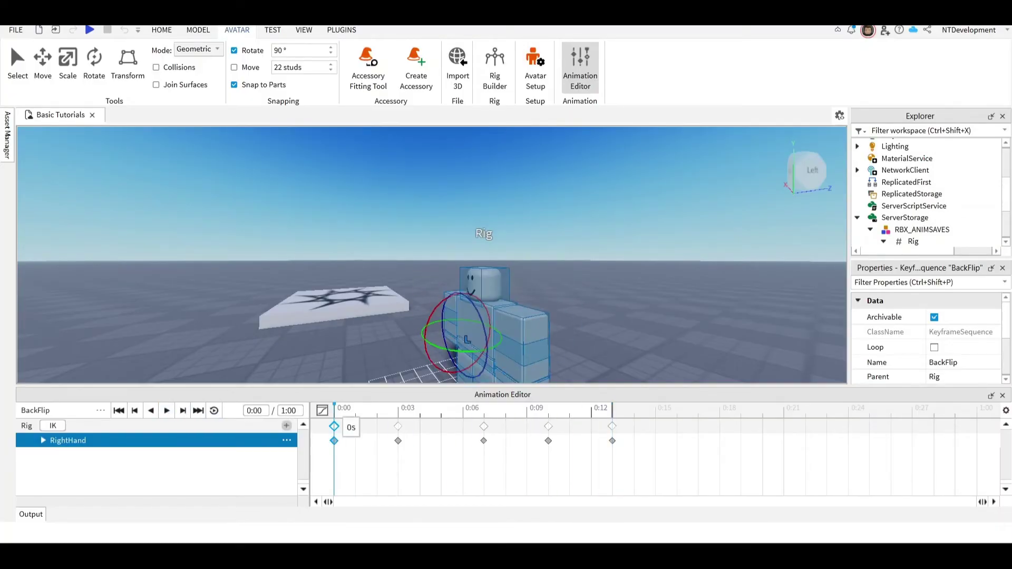
{"action": "left_click_drag", "start_coordinate": [326, 420], "coordinate": [983, 441]}
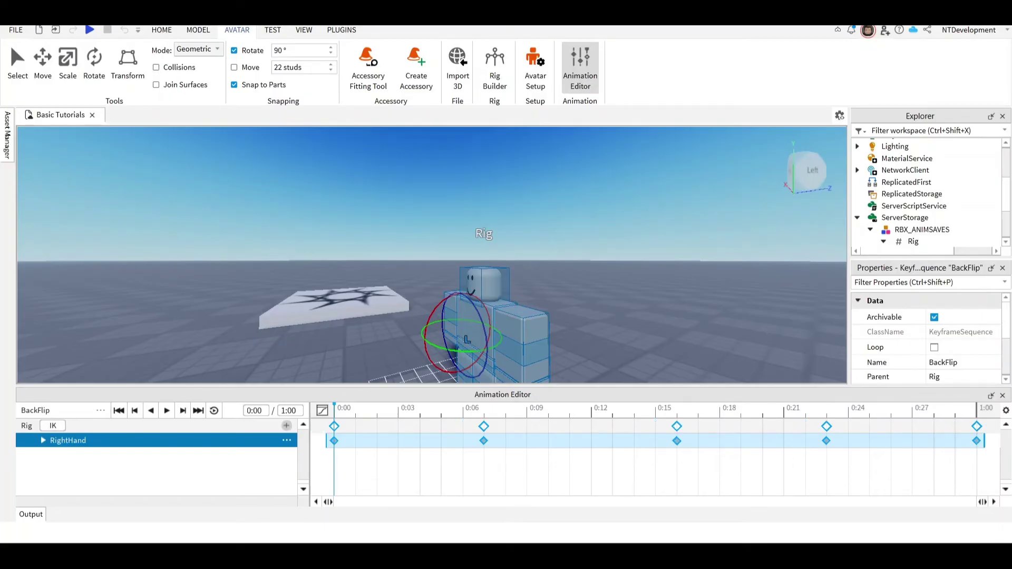
{"action": "left_click", "coordinate": [167, 411]}
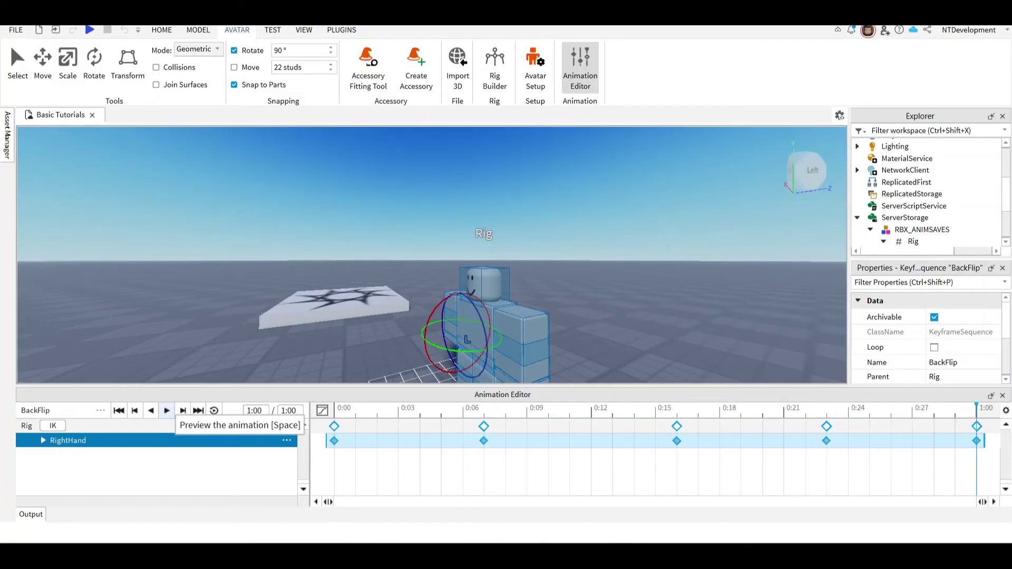
Step: Publish the stretched BackFlip animation to Roblox again and copy the new asset ID
{"action": "left_click", "coordinate": [100, 410]}
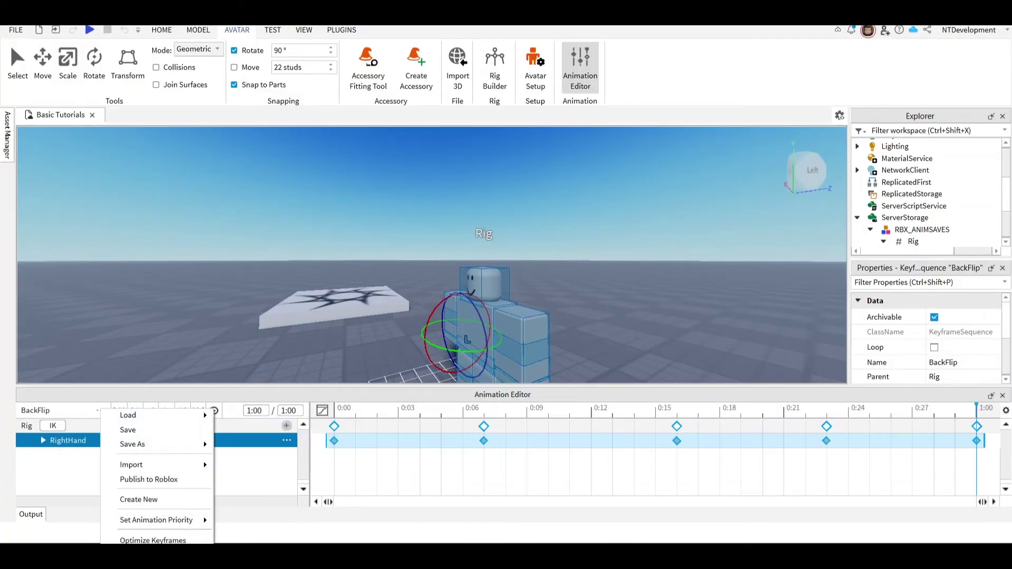
{"action": "mouse_move", "coordinate": [158, 444]}
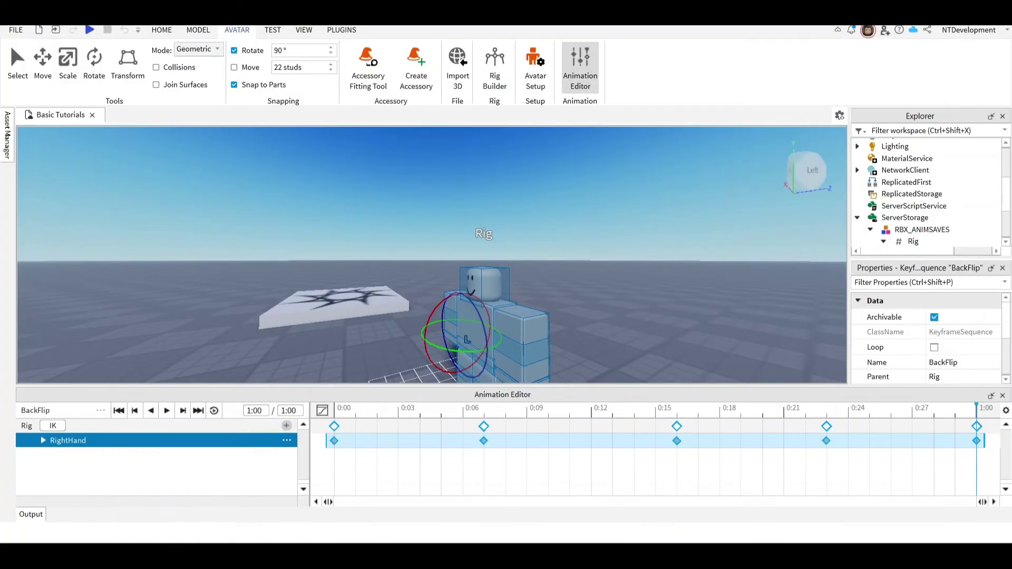
{"action": "left_click", "coordinate": [149, 479]}
{"action": "key", "text": "Return"}
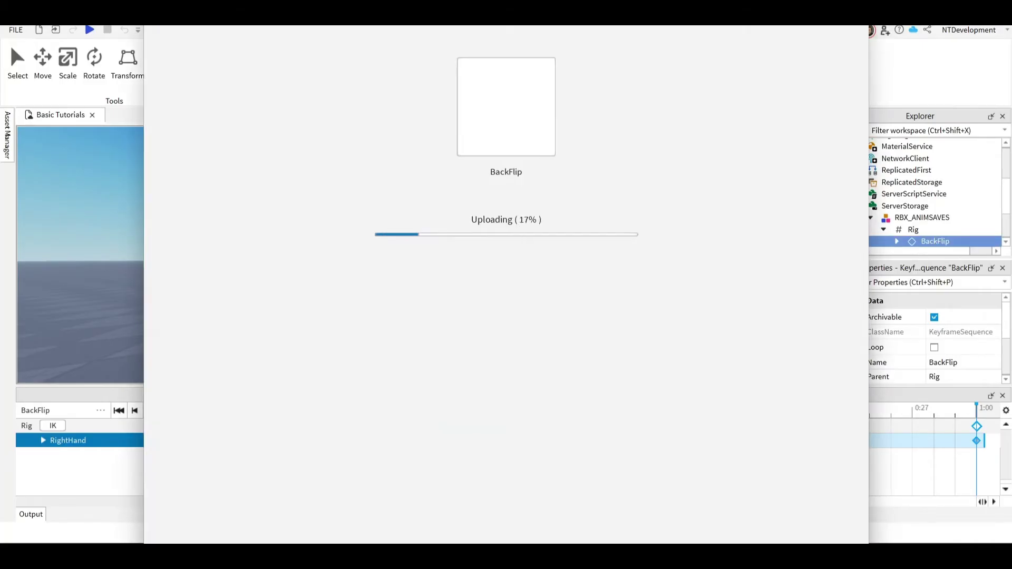
{"action": "left_click", "coordinate": [536, 192]}
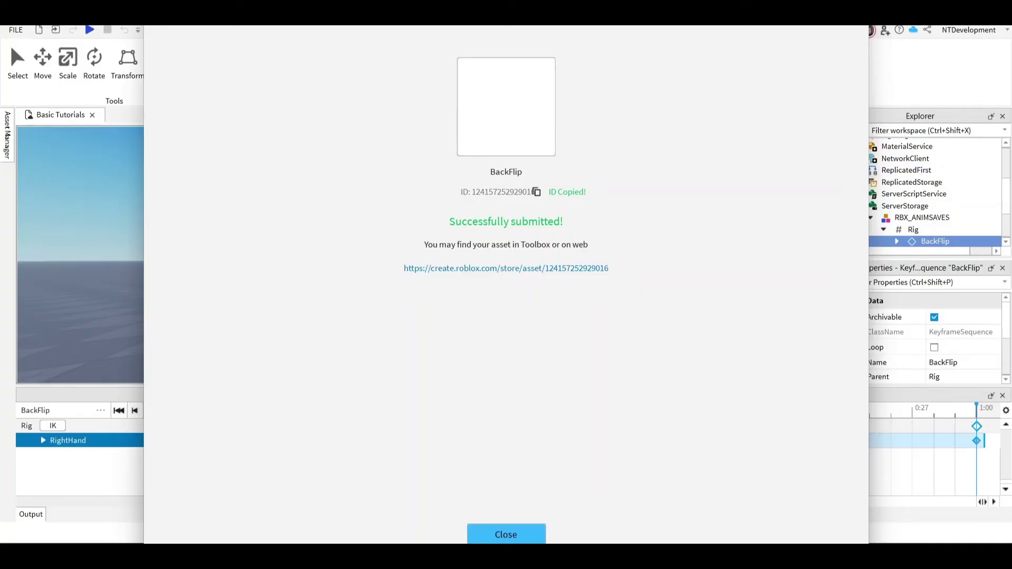
{"action": "left_click", "coordinate": [507, 535]}
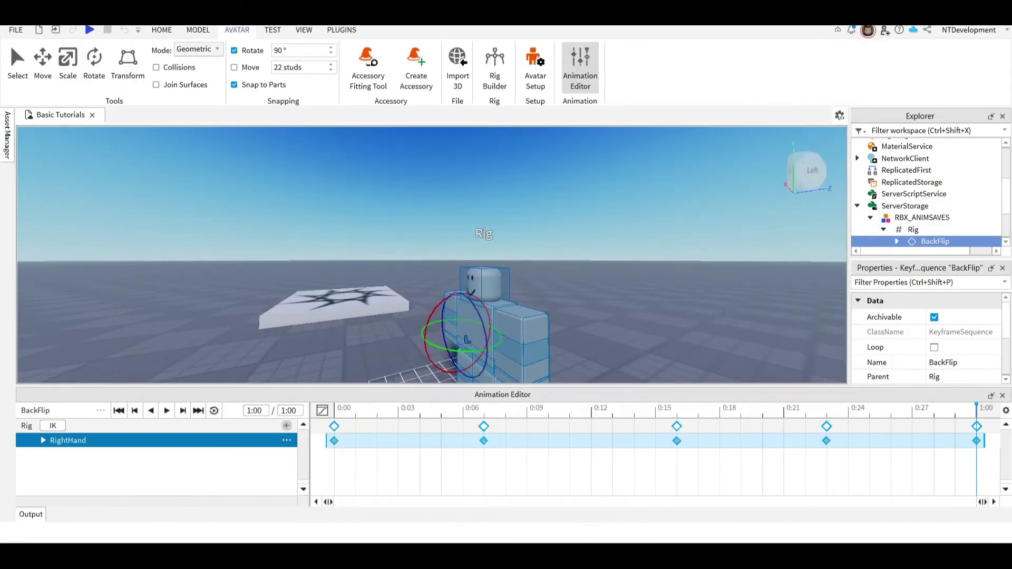
Step: Close the Animation Editor
{"action": "left_click", "coordinate": [1002, 395]}
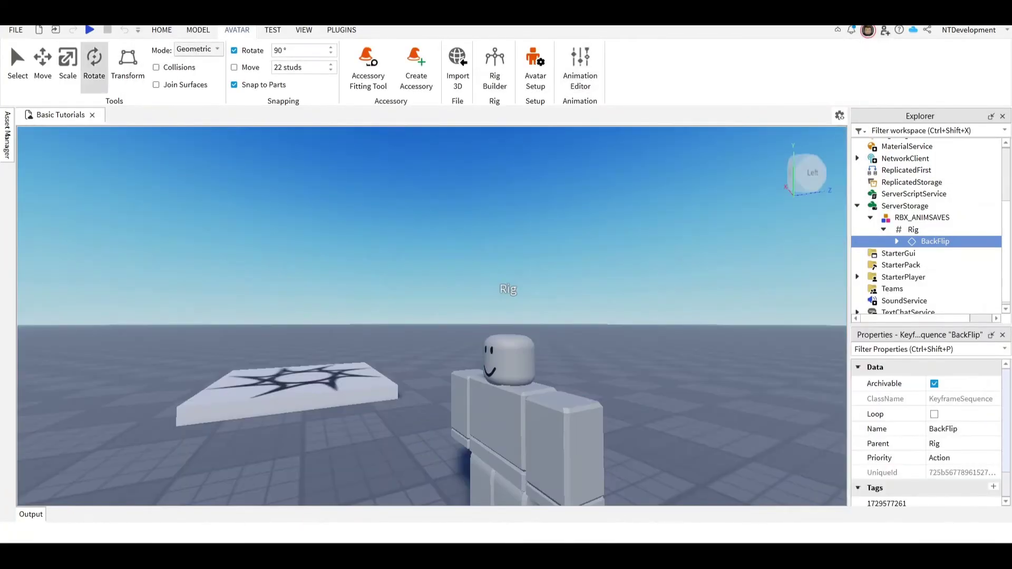
{"action": "right_click_drag", "start_coordinate": [432, 316], "coordinate": [511, 311]}
{"action": "key", "text": "a"}
{"action": "key", "text": "s"}
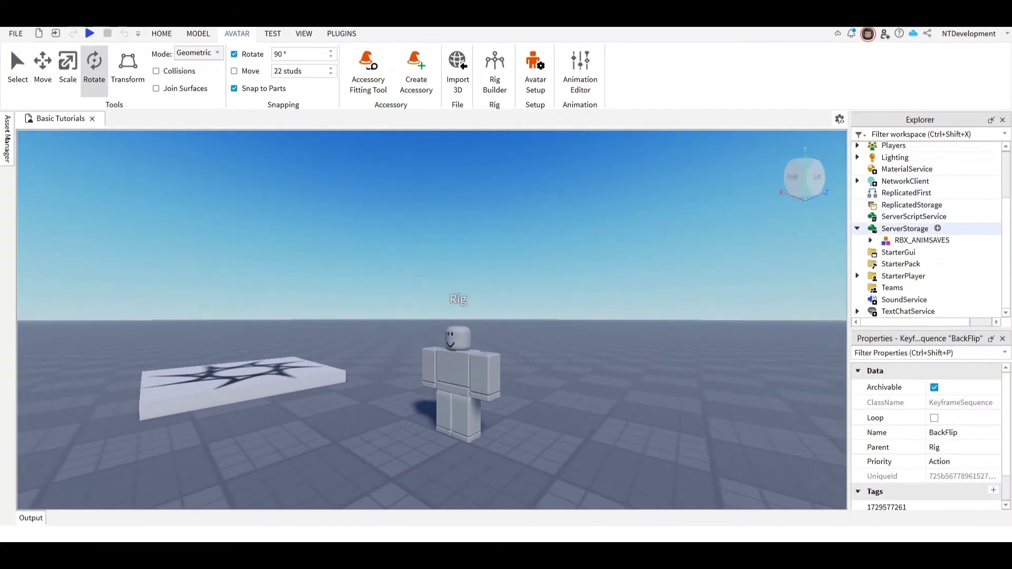
Step: Add a LocalScript to StarterCharacterScripts under StarterPlayer
{"action": "left_click", "coordinate": [857, 228]}
{"action": "left_click", "coordinate": [857, 276]}
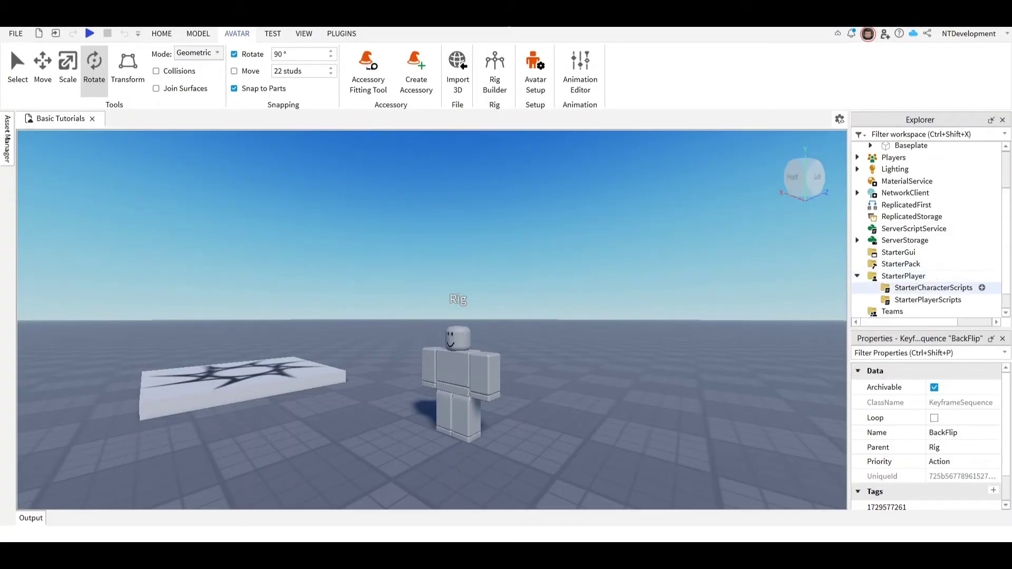
{"action": "left_click", "coordinate": [981, 287]}
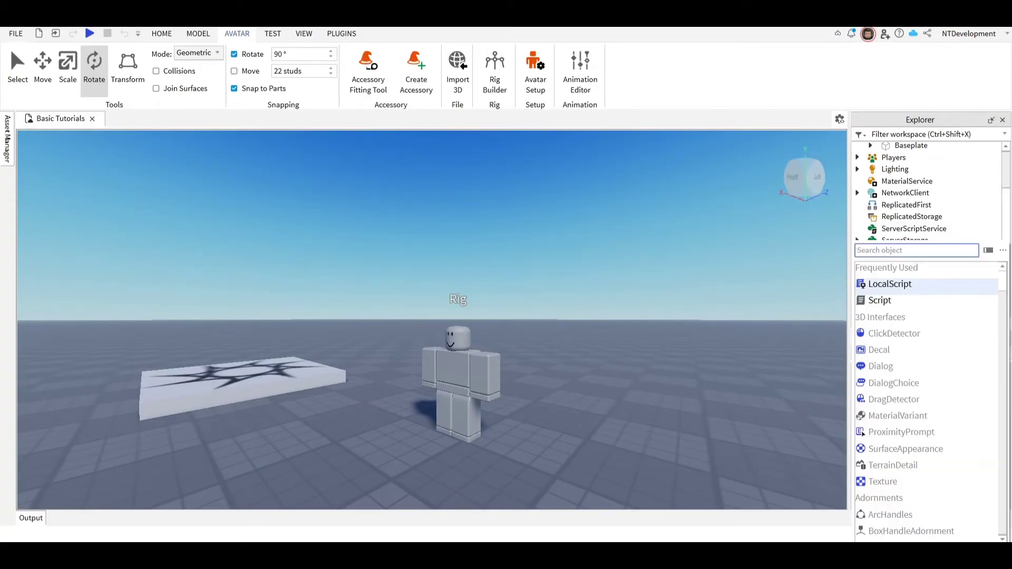
{"action": "key", "text": "Return"}
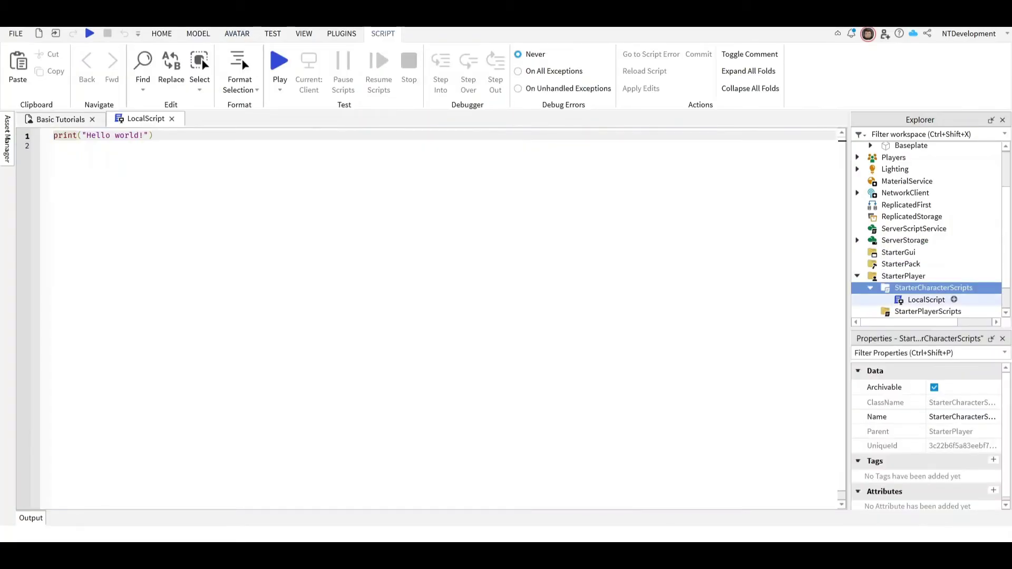
Step: Rename the new LocalScript BackFlip and insert an Animation object inside it
{"action": "right_click", "coordinate": [926, 300]}
{"action": "left_click", "coordinate": [53, 146]}
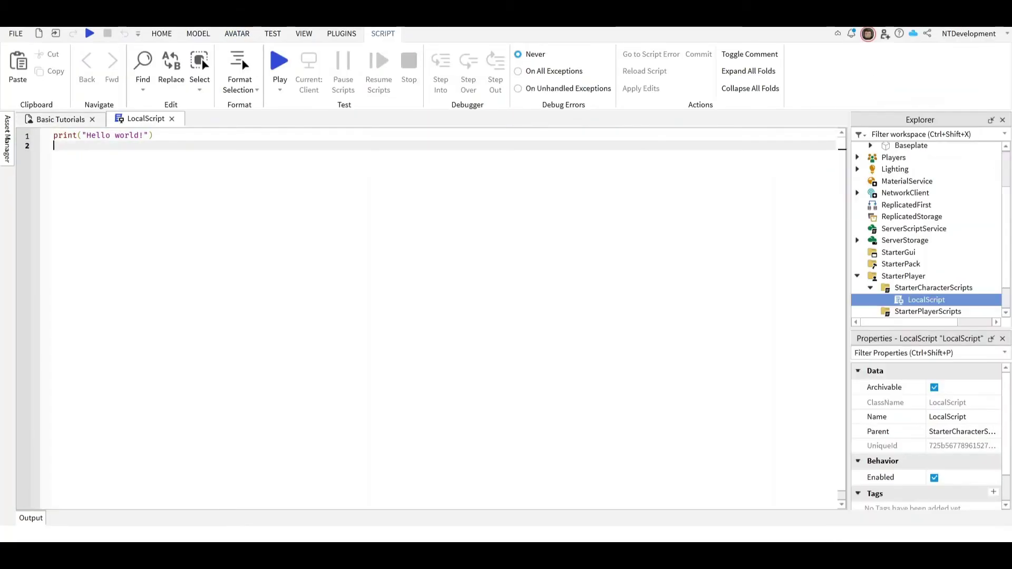
{"action": "key", "text": "F2"}
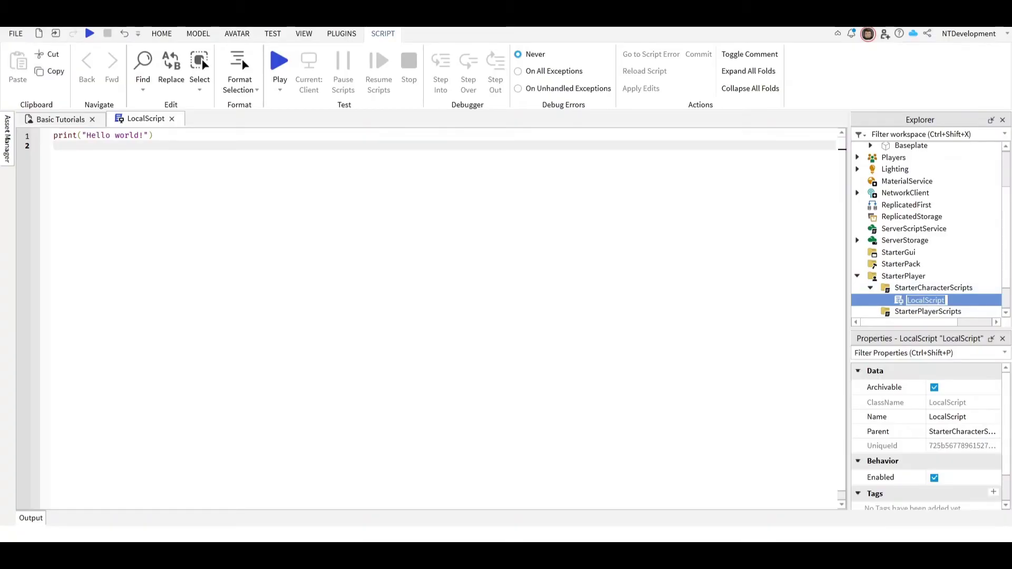
{"action": "type", "text": "BackFlip"}
{"action": "key", "text": "Return"}
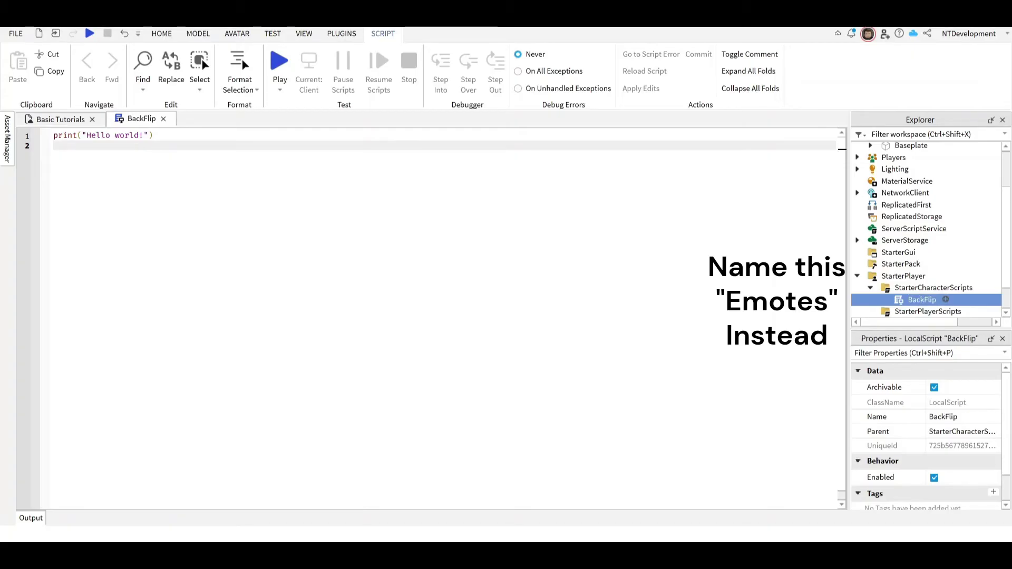
{"action": "left_click", "coordinate": [946, 300]}
{"action": "left_click", "coordinate": [888, 284]}
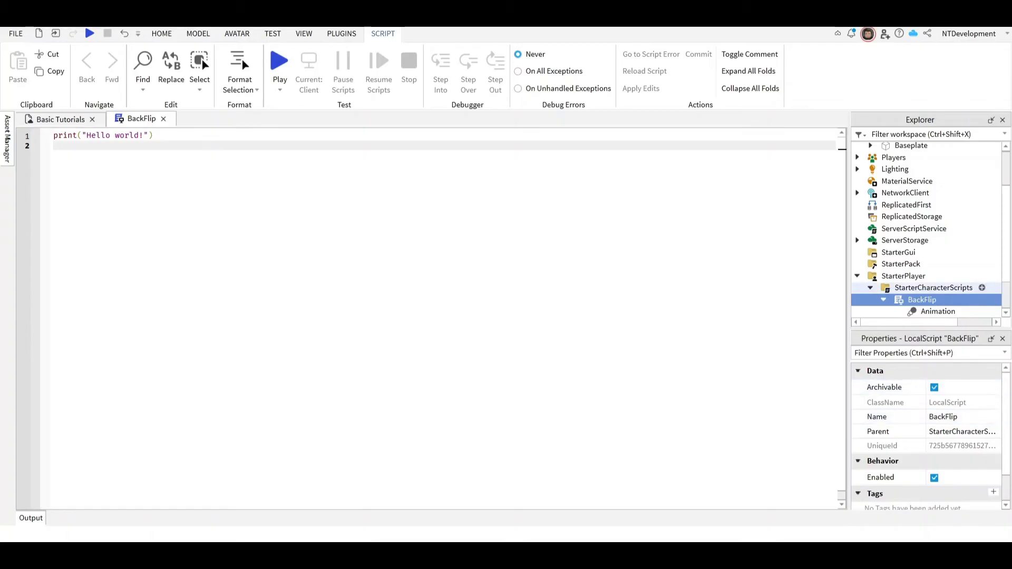
Step: Set the Animation object's AnimationId to the copied BackFlip asset ID
{"action": "left_click", "coordinate": [938, 311]}
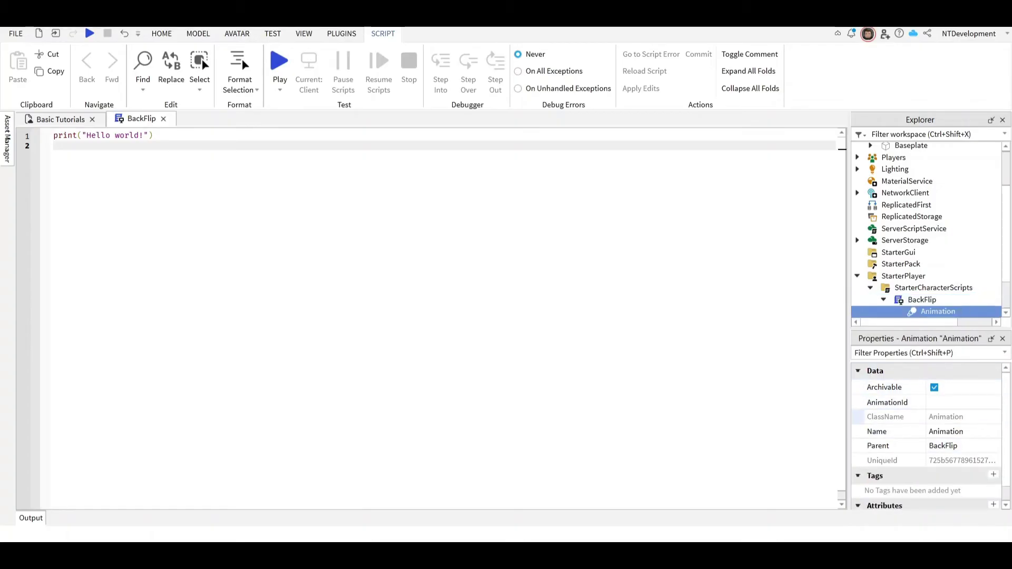
{"action": "left_click", "coordinate": [963, 402]}
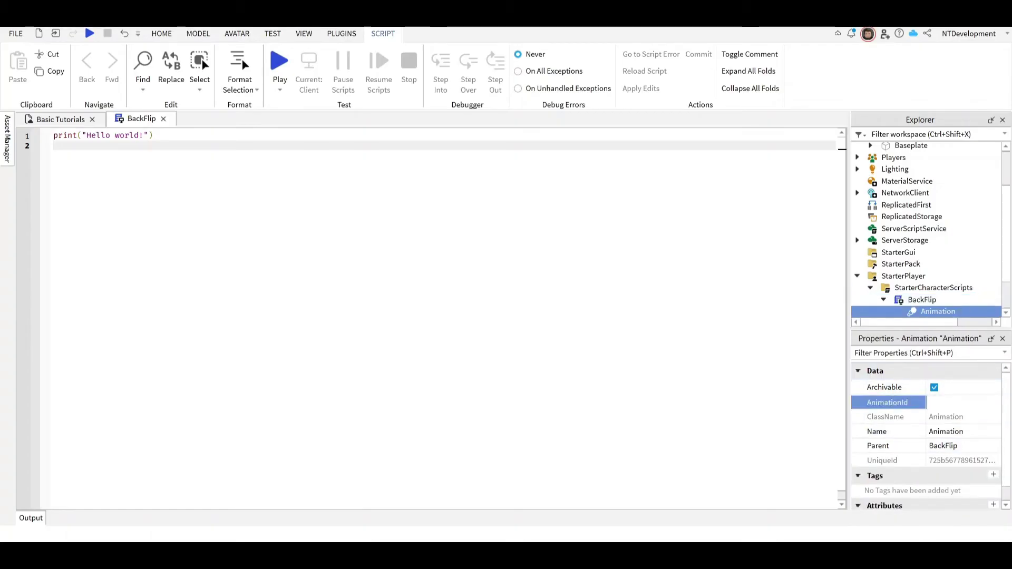
{"action": "key", "text": "ctrl+v"}
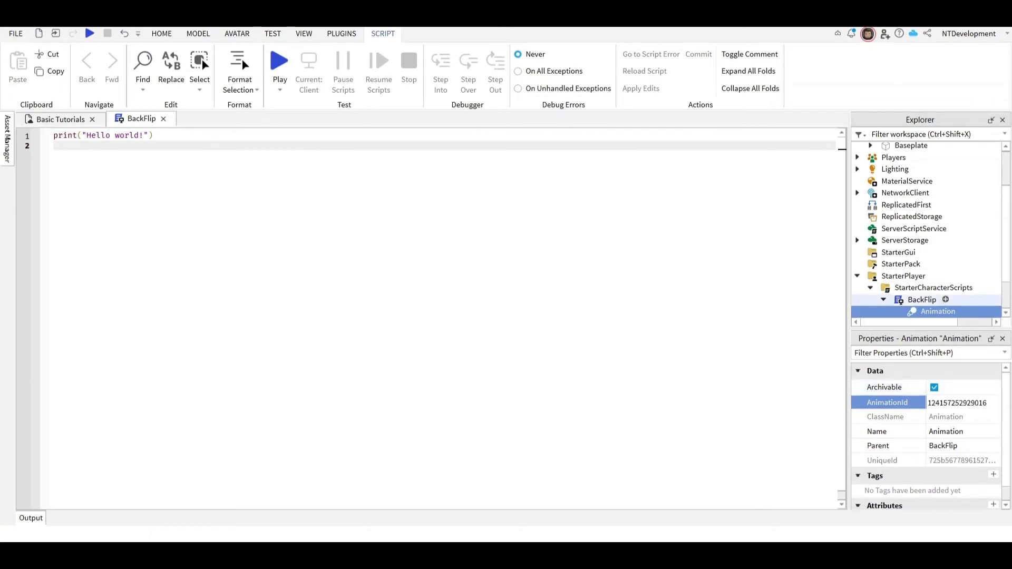
Step: Rename the Animation object under the BackFlip script BackFlipAnim
{"action": "double_click", "coordinate": [938, 311]}
{"action": "right_click", "coordinate": [929, 312]}
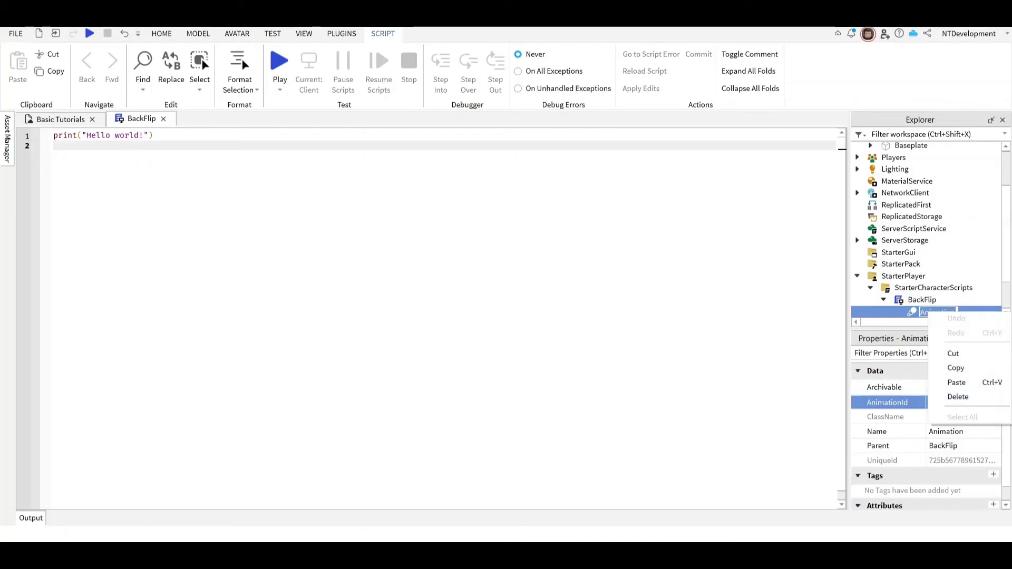
{"action": "left_click", "coordinate": [925, 312]}
{"action": "double_click", "coordinate": [926, 312]}
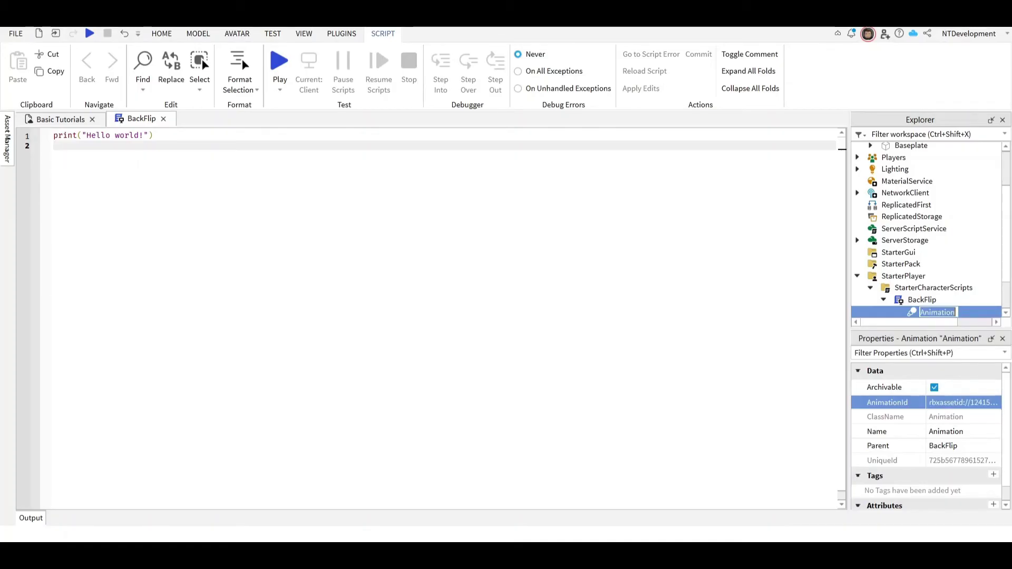
{"action": "type", "text": "BackFlipAnim"}
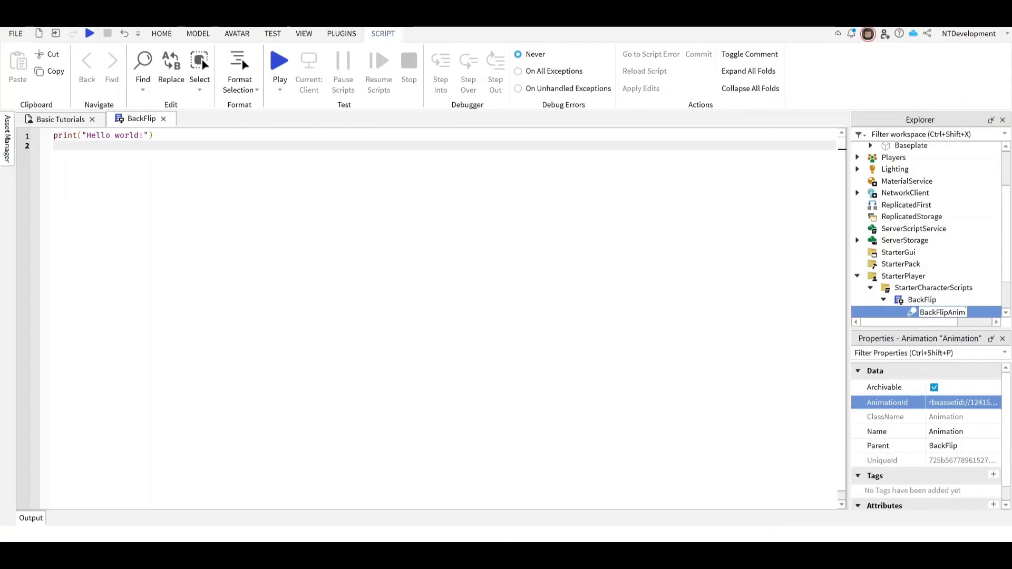
{"action": "key", "text": "Return"}
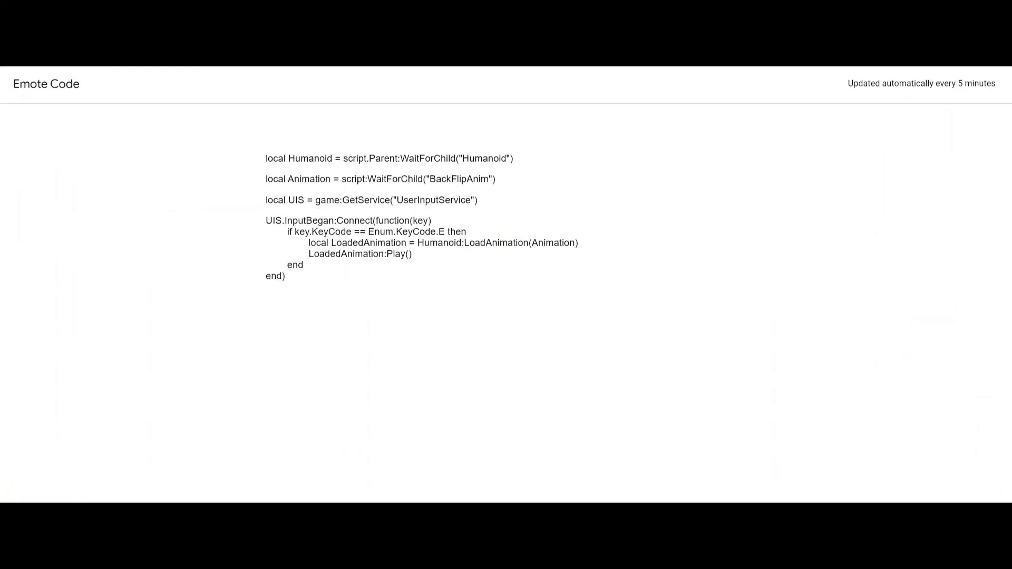
Step: Copy the whole script from the Emote Code web document and replace the BackFlip LocalScript's default contents with it
{"action": "left_click_drag", "start_coordinate": [285, 275], "coordinate": [266, 158]}
{"action": "key", "text": "ctrl+c"}
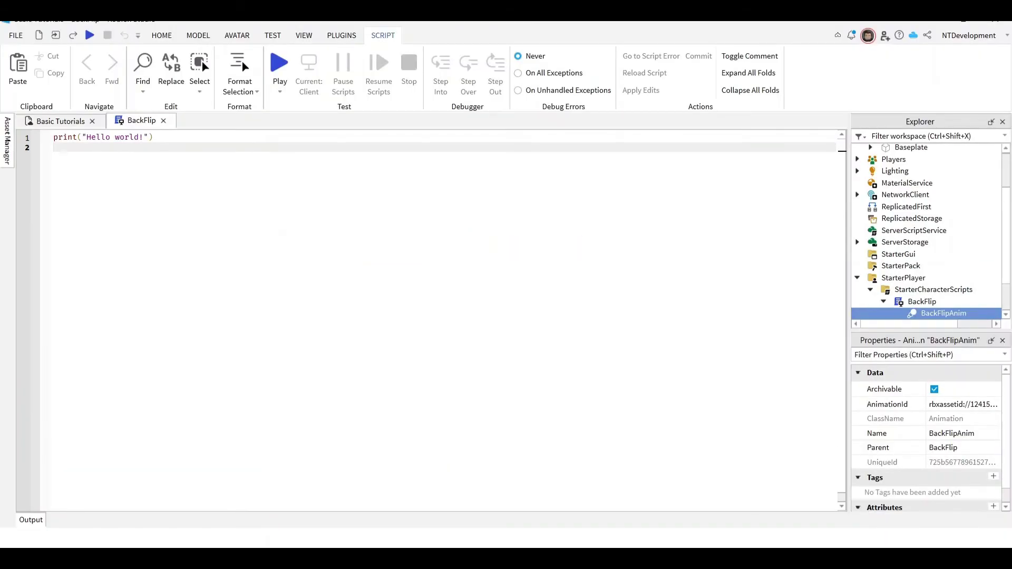
{"action": "key", "text": "ctrl+a"}
{"action": "key", "text": "BackSpace"}
{"action": "key", "text": "ctrl+v"}
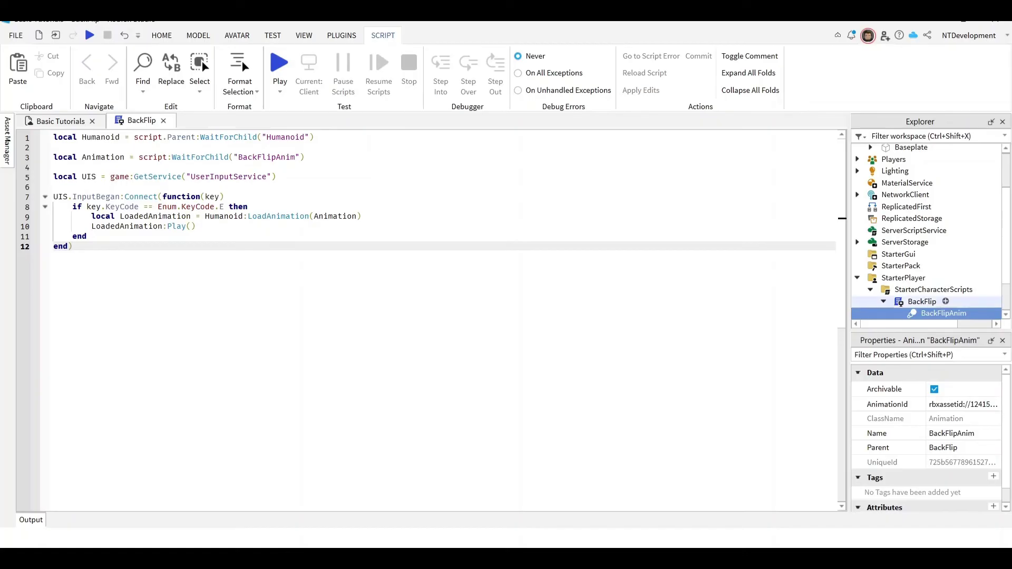
Step: Rename the BackFlip LocalScript in StarterCharacterScripts Emote
{"action": "scroll", "coordinate": [944, 301], "scroll_direction": "down", "scroll_amount": 1}
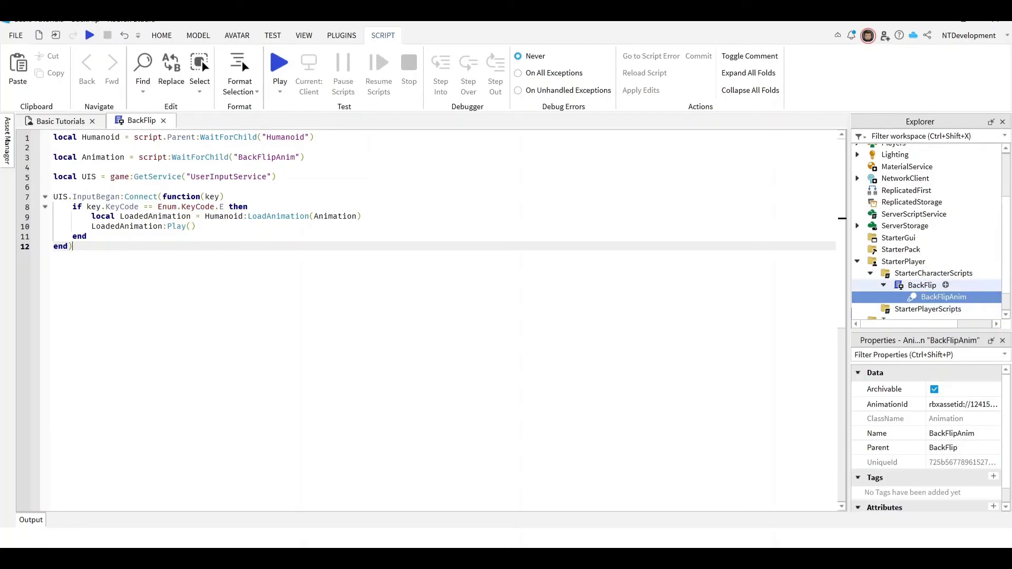
{"action": "left_click", "coordinate": [921, 285]}
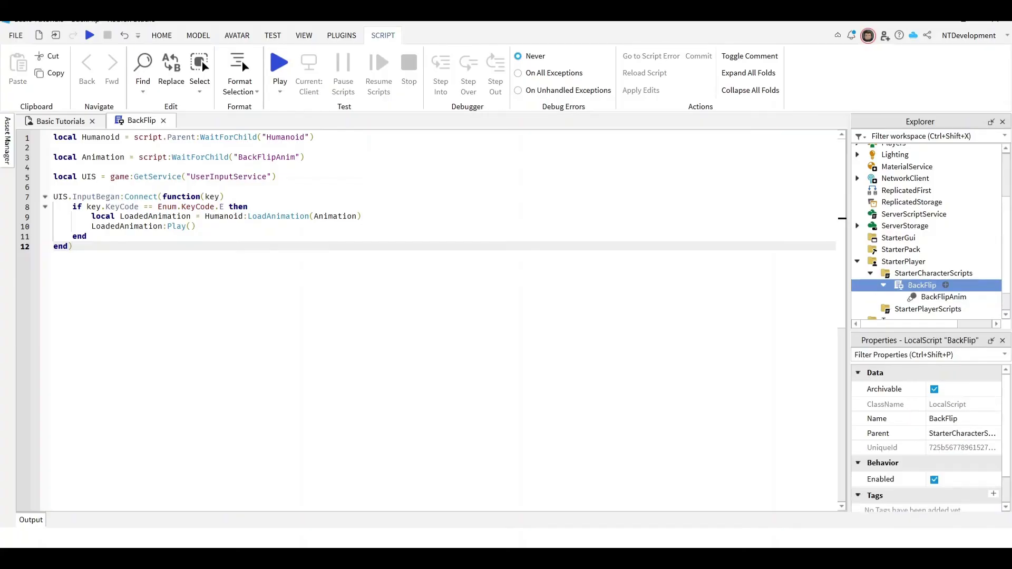
{"action": "key", "text": "F2"}
{"action": "type", "text": "Emote"}
{"action": "key", "text": "Return"}
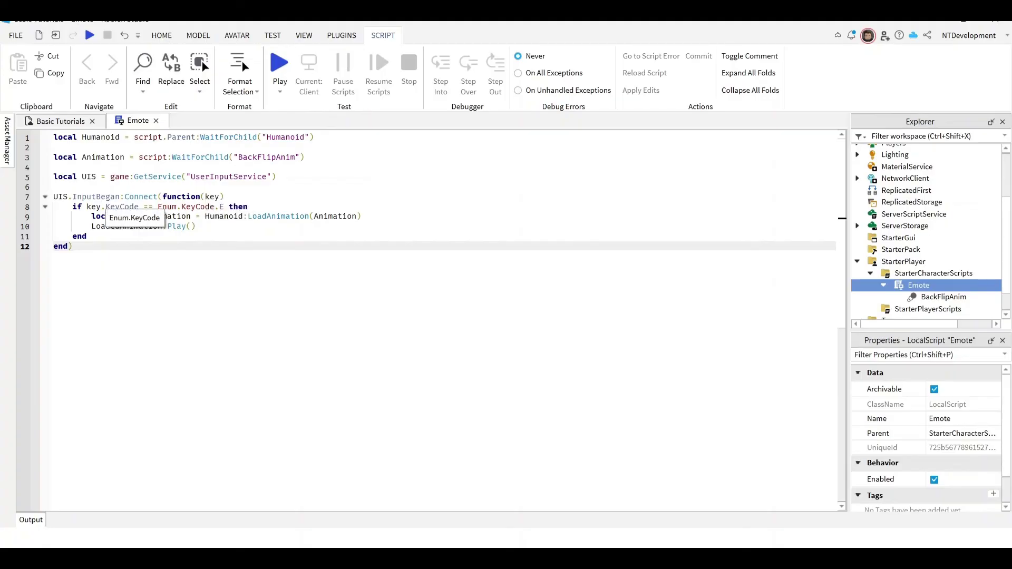
Step: Try G as the trigger key in the script's Enum.KeyCode condition and put E back
{"action": "left_click", "coordinate": [224, 207]}
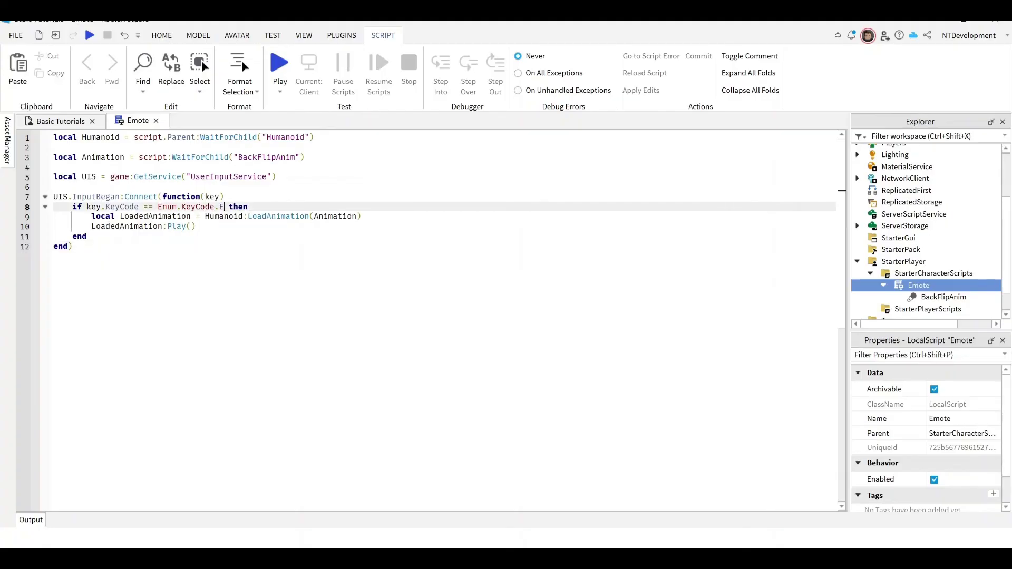
{"action": "key", "text": "BackSpace"}
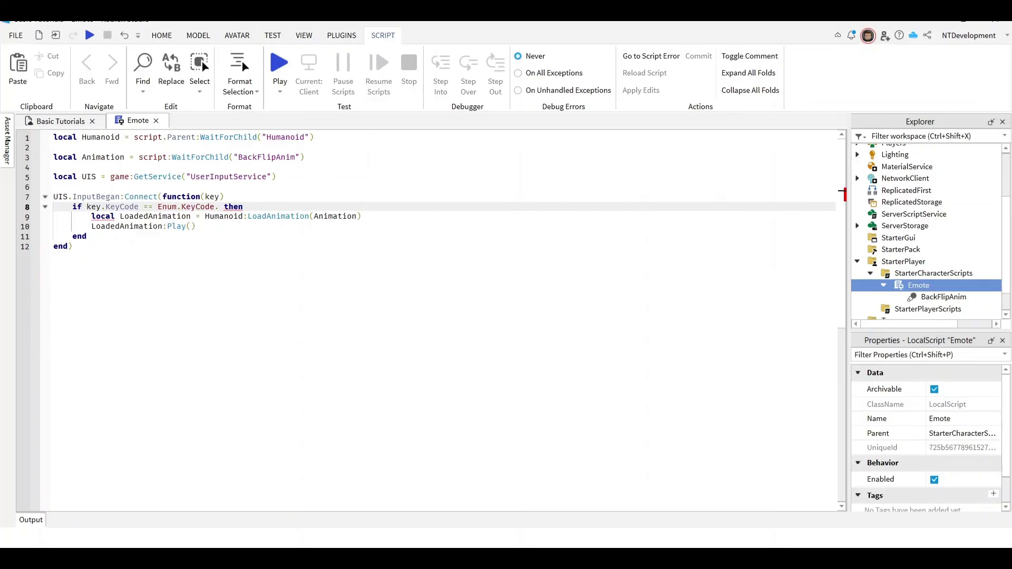
{"action": "type", "text": "G"}
{"action": "key", "text": "BackSpace"}
{"action": "type", "text": "E"}
{"action": "key", "text": "BackSpace"}
{"action": "type", "text": "E"}
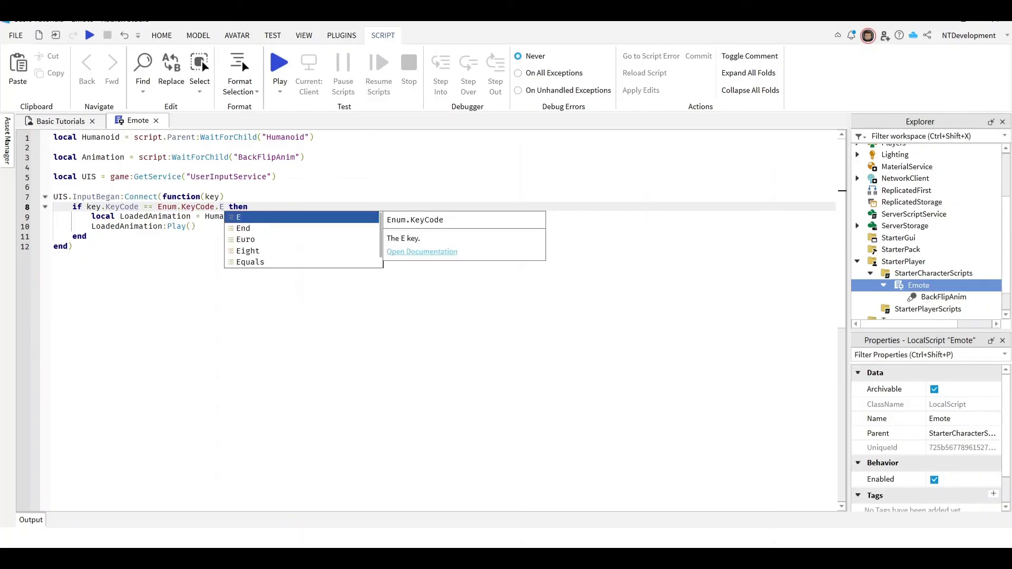
{"action": "left_click", "coordinate": [72, 247]}
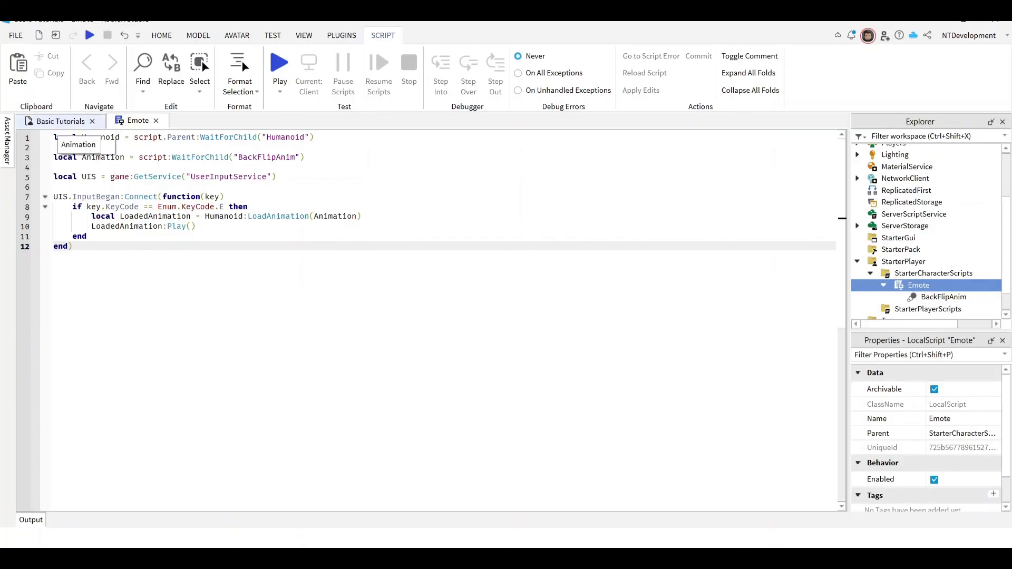
Step: Return to the place view, start a playtest, move the character around and trigger the backflip emote several times
{"action": "left_click", "coordinate": [61, 121]}
{"action": "left_click", "coordinate": [90, 35]}
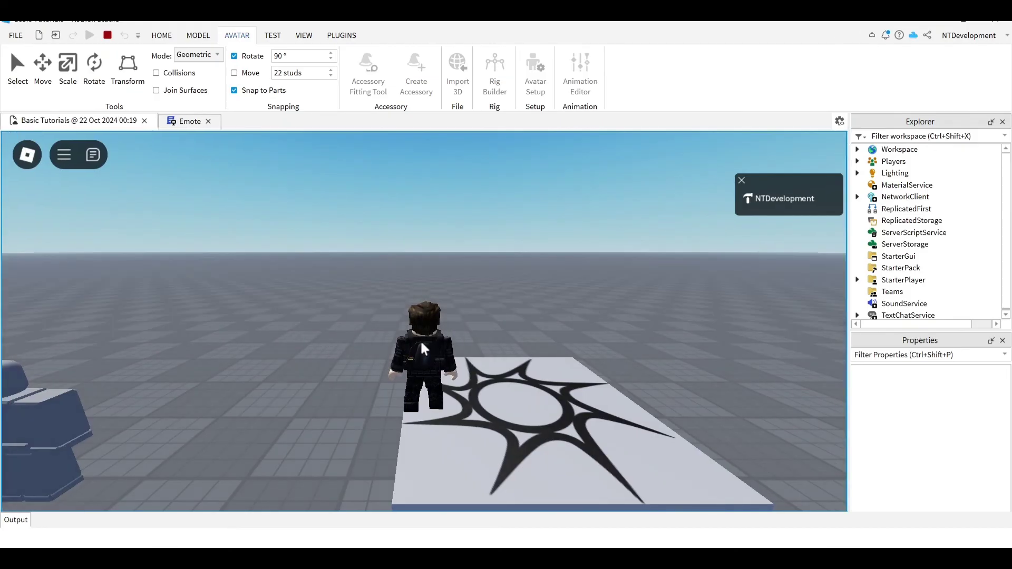
{"action": "key", "text": "s"}
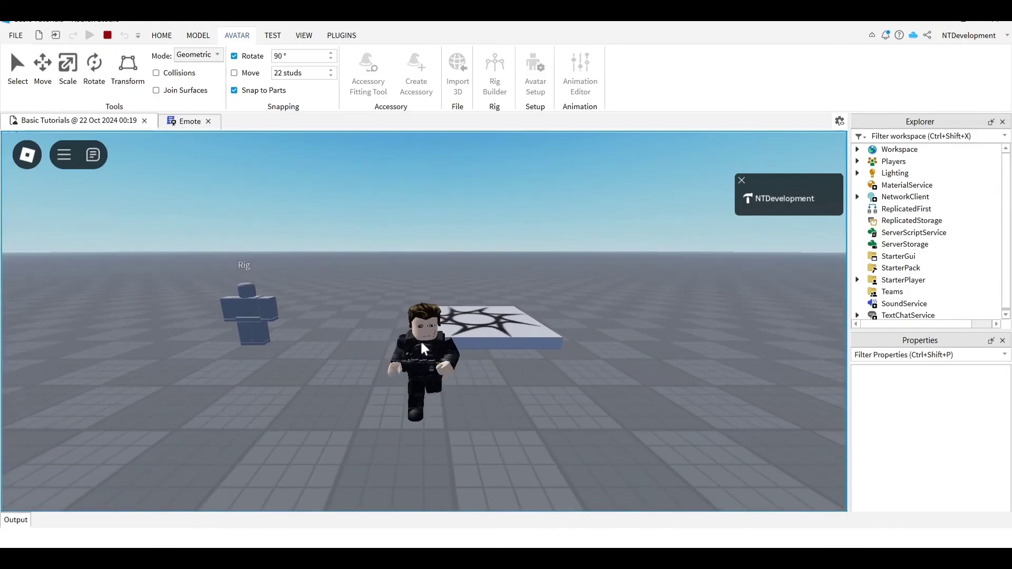
{"action": "key", "text": "s"}
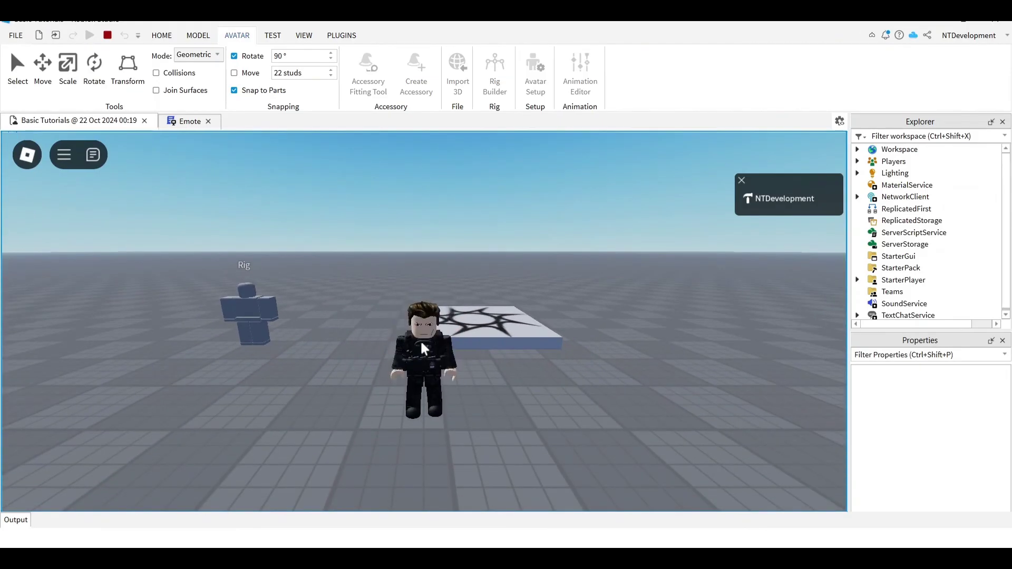
{"action": "key", "text": "w"}
{"action": "key", "text": "e"}
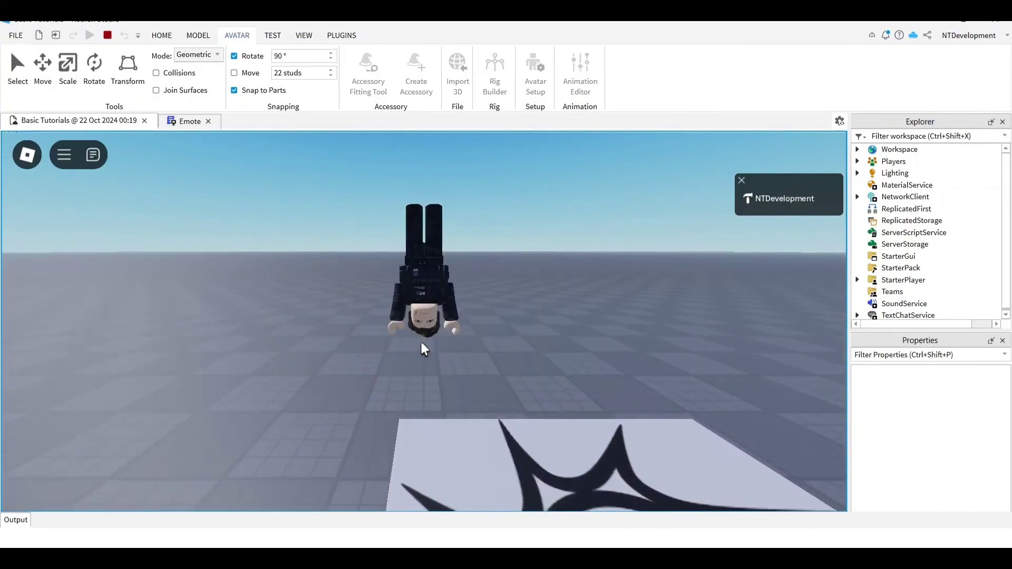
{"action": "key", "text": "e"}
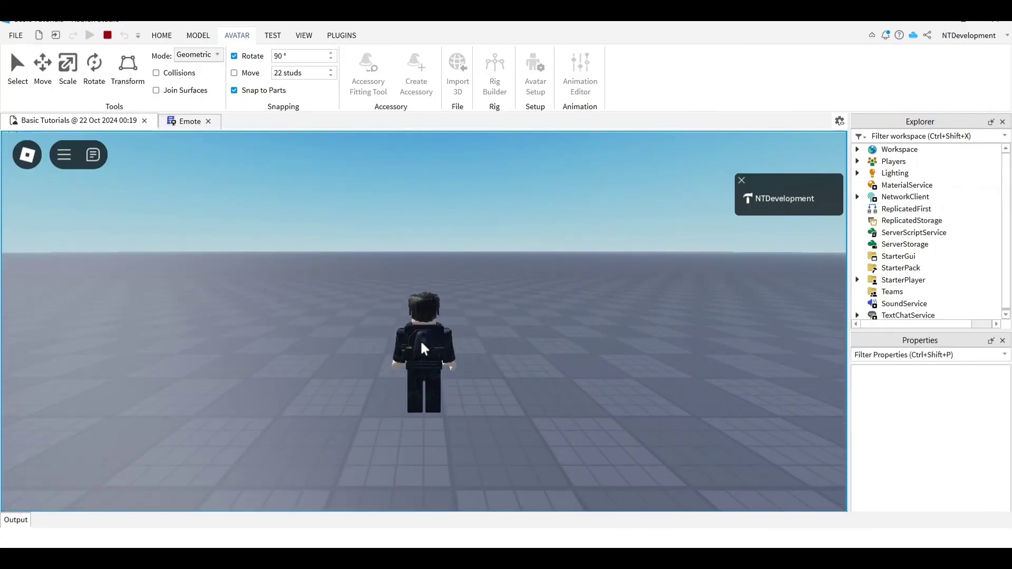
{"action": "right_click_drag", "start_coordinate": [424, 349], "coordinate": [424, 349]}
{"action": "key", "text": "e"}
Step: Walk the character around near the spawn platform and the Rig to compare it with the Rig
{"action": "key", "text": "w"}
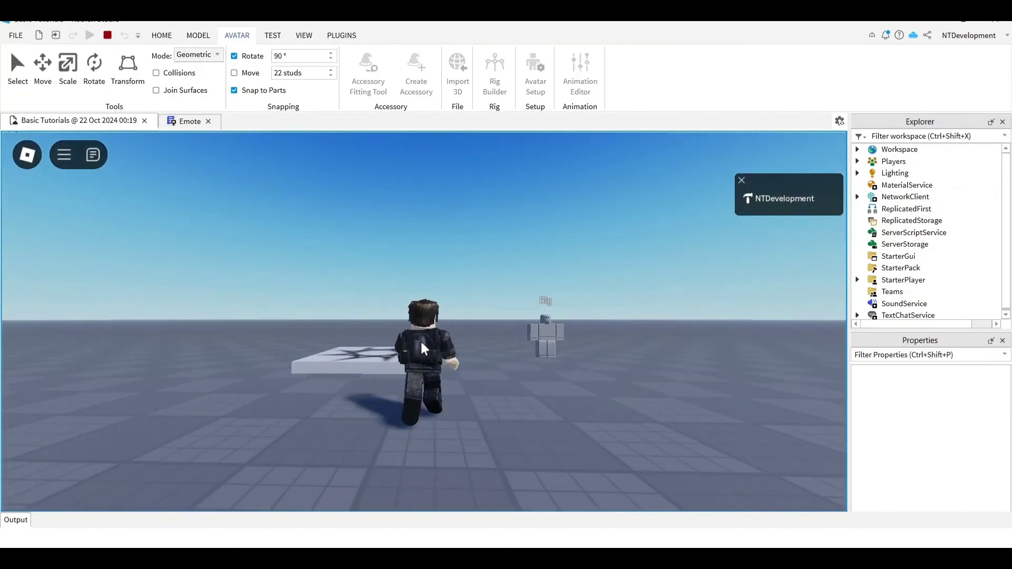
{"action": "key", "text": "d"}
{"action": "right_click_drag", "start_coordinate": [395, 349], "coordinate": [394, 349]}
{"action": "key", "text": "w"}
{"action": "key", "text": "a"}
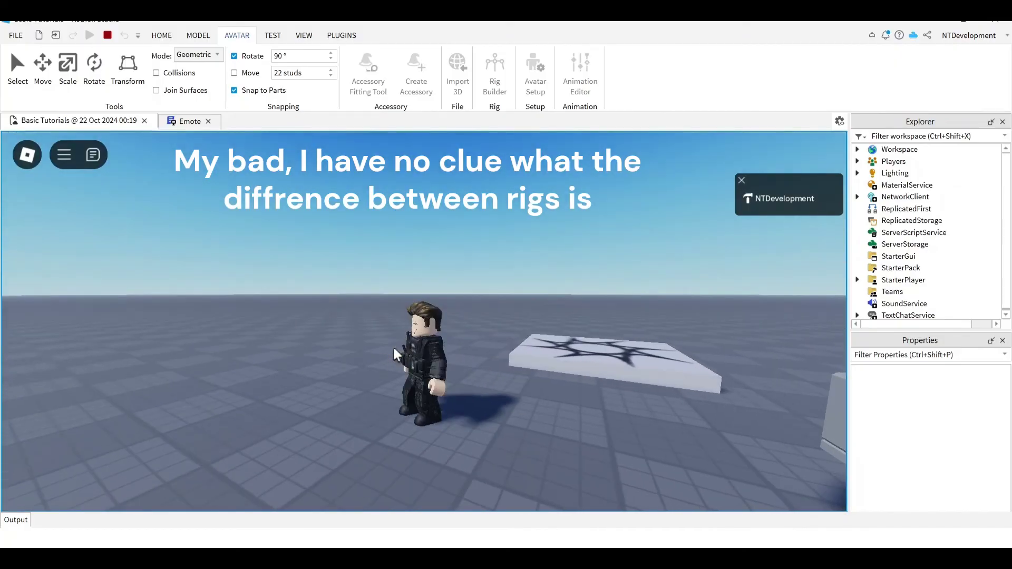
{"action": "key", "text": "s"}
{"action": "key", "text": "s"}
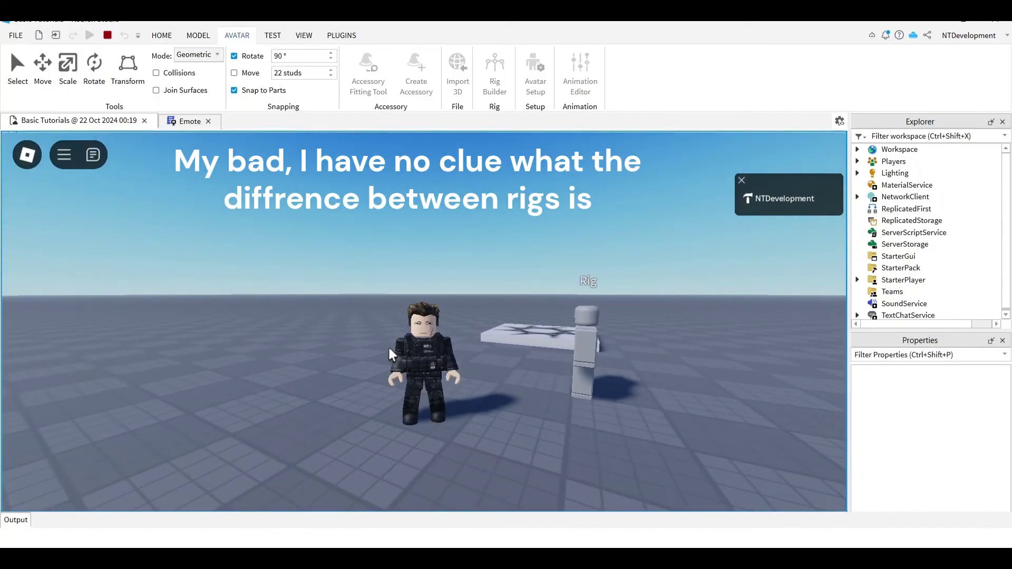
{"action": "key", "text": "w"}
{"action": "key", "text": "space"}
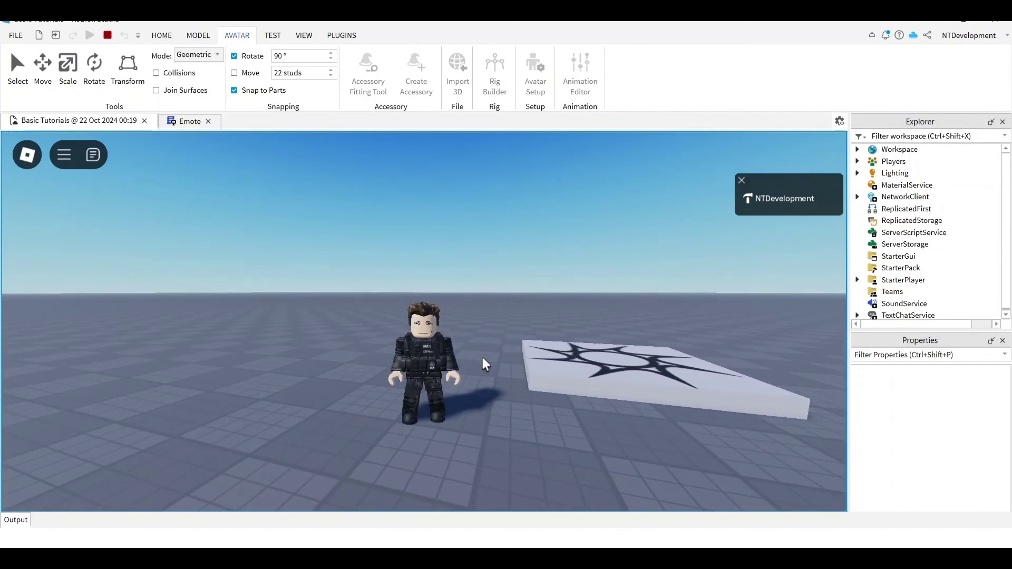
Step: View the character up close from front and back and trigger the backflip emote again
{"action": "scroll", "coordinate": [485, 364], "scroll_direction": "up", "scroll_amount": 5}
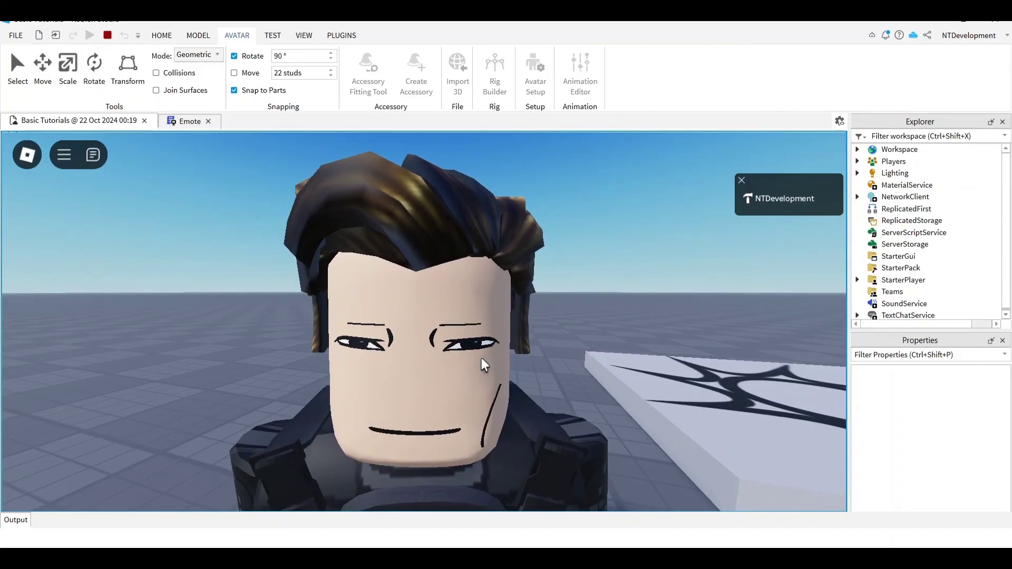
{"action": "scroll", "coordinate": [485, 364], "scroll_direction": "up", "scroll_amount": 3}
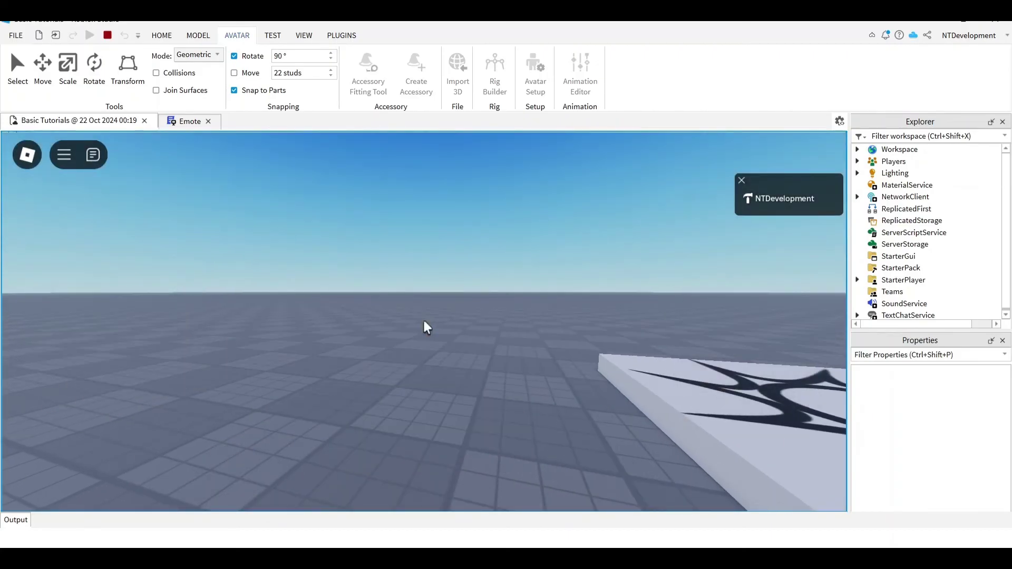
{"action": "scroll", "coordinate": [427, 327], "scroll_direction": "down", "scroll_amount": 3}
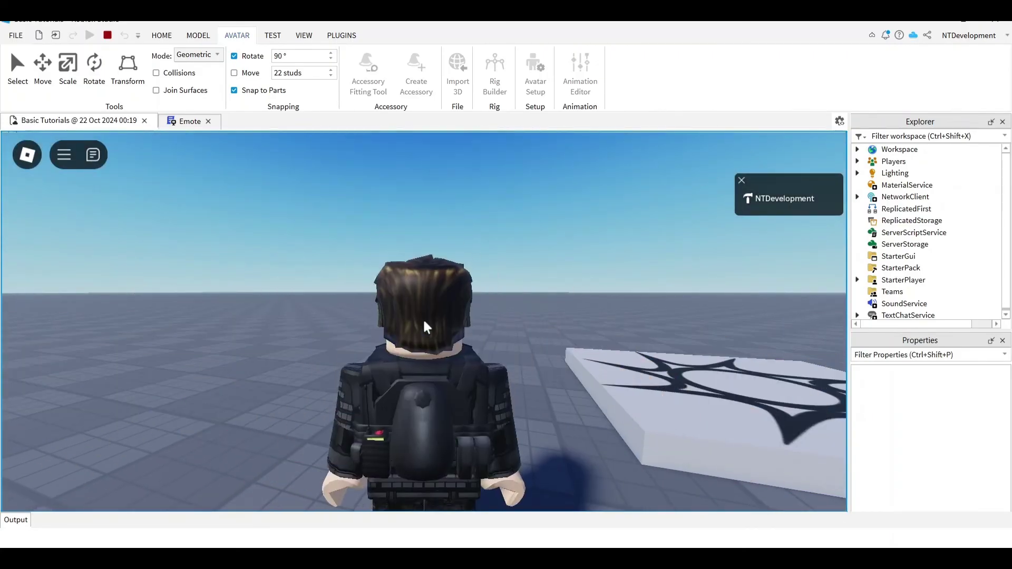
{"action": "right_click_drag", "start_coordinate": [425, 322], "coordinate": [427, 328]}
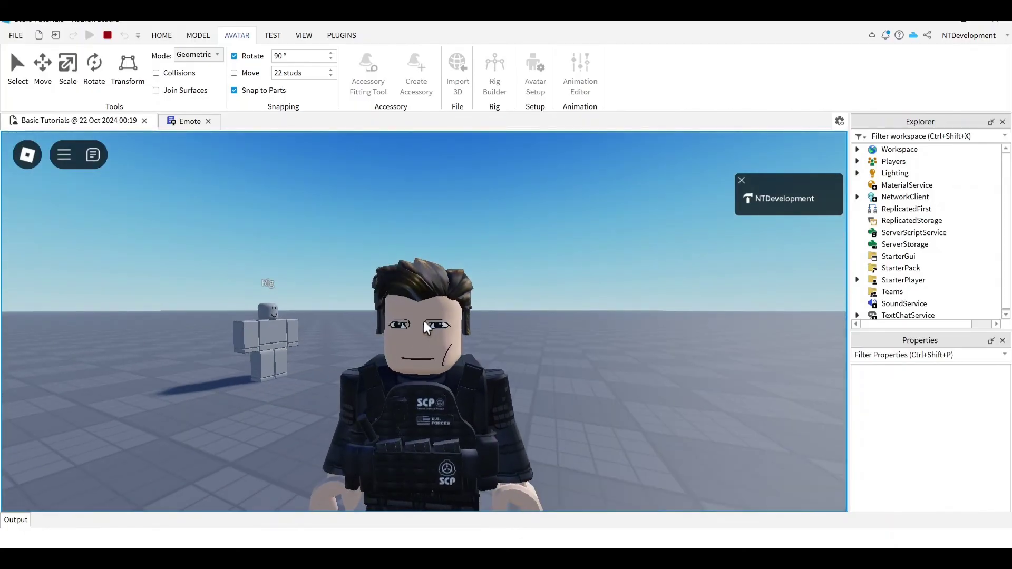
{"action": "key", "text": "s"}
{"action": "key", "text": "e"}
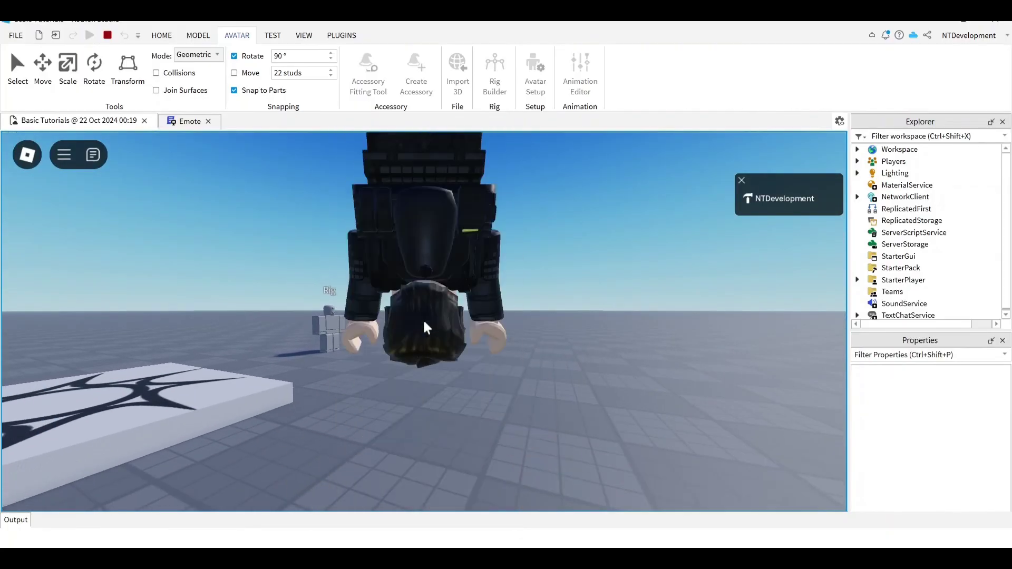